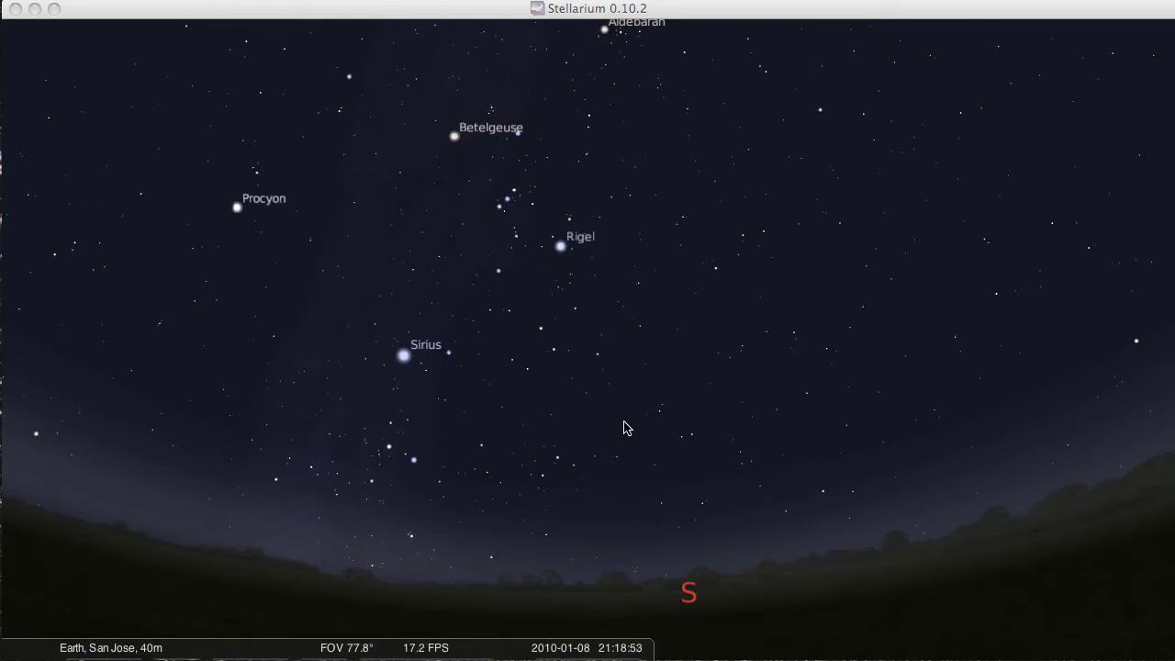
Pan the sky to frame Orion and Sirius, swinging east to Mars and back.
drag(625, 425, 548, 427)
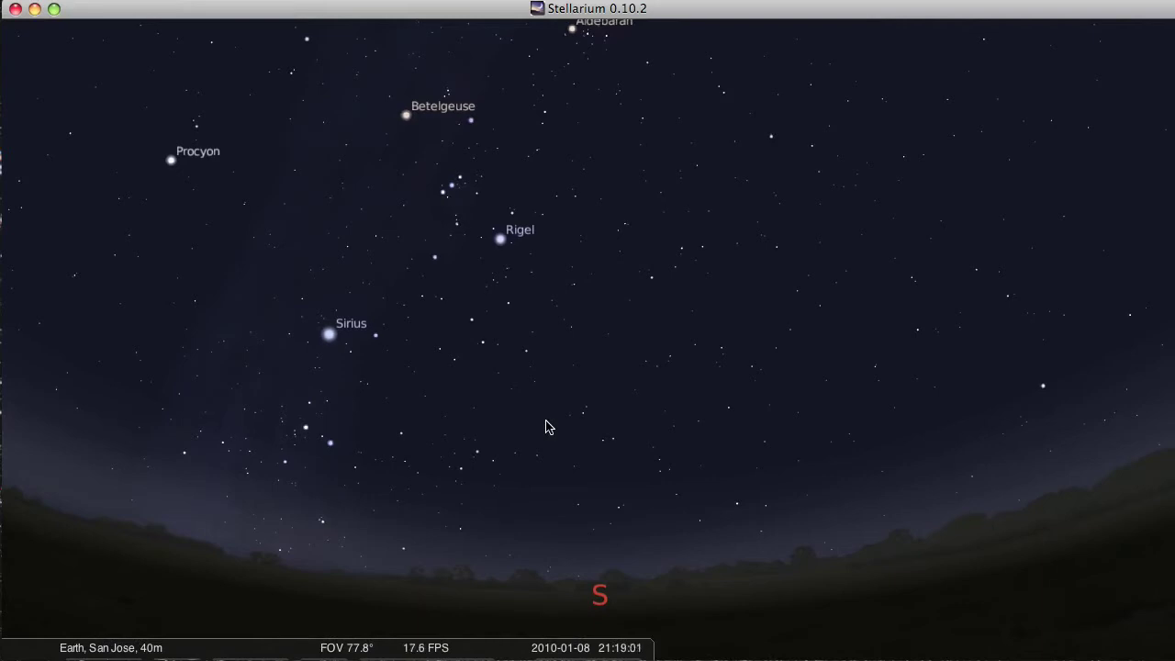
drag(446, 409, 735, 412)
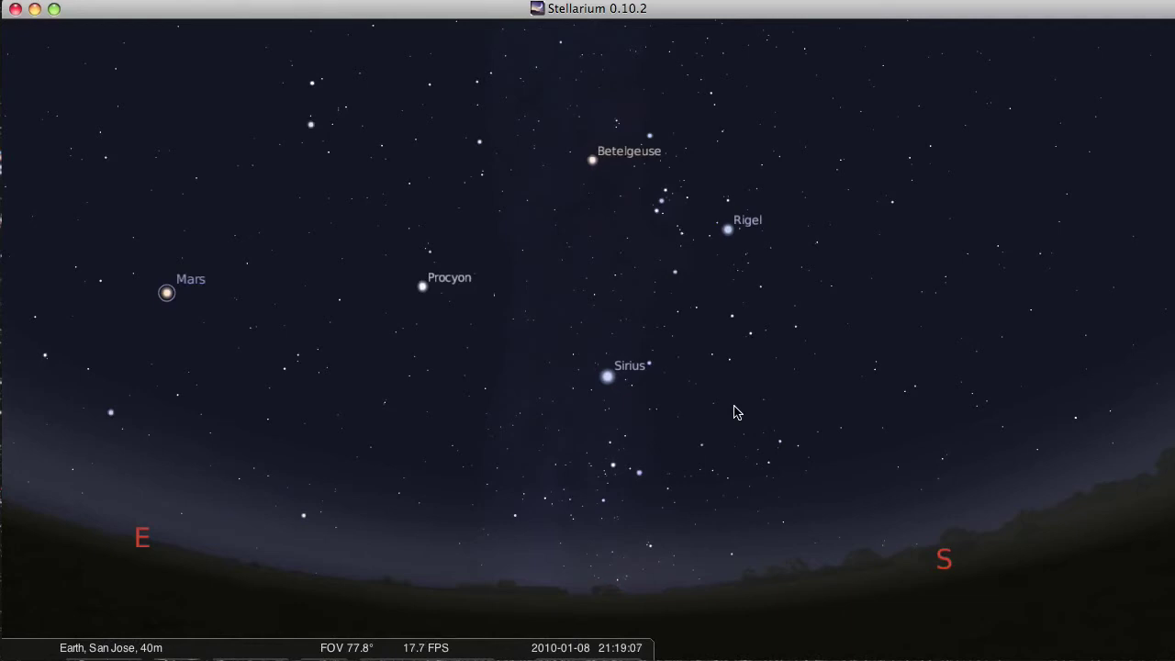
drag(818, 409, 521, 416)
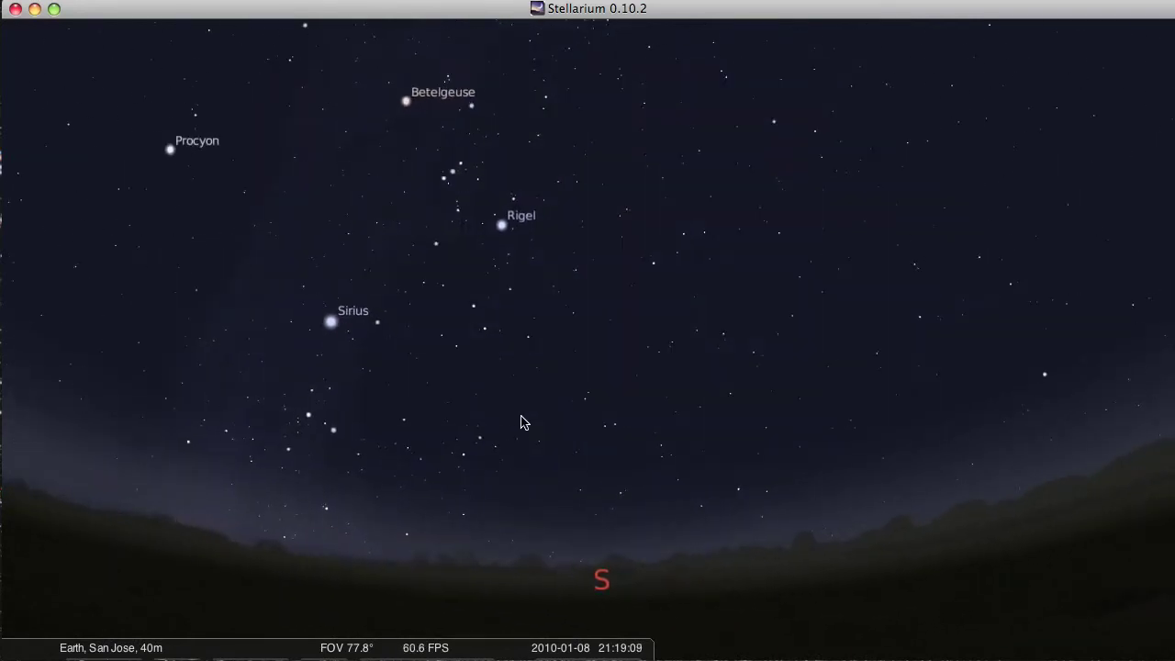
mouse_move(794, 423)
mouse_down()
mouse_move(671, 425)
mouse_move(570, 449)
mouse_move(687, 422)
mouse_move(824, 417)
mouse_up()
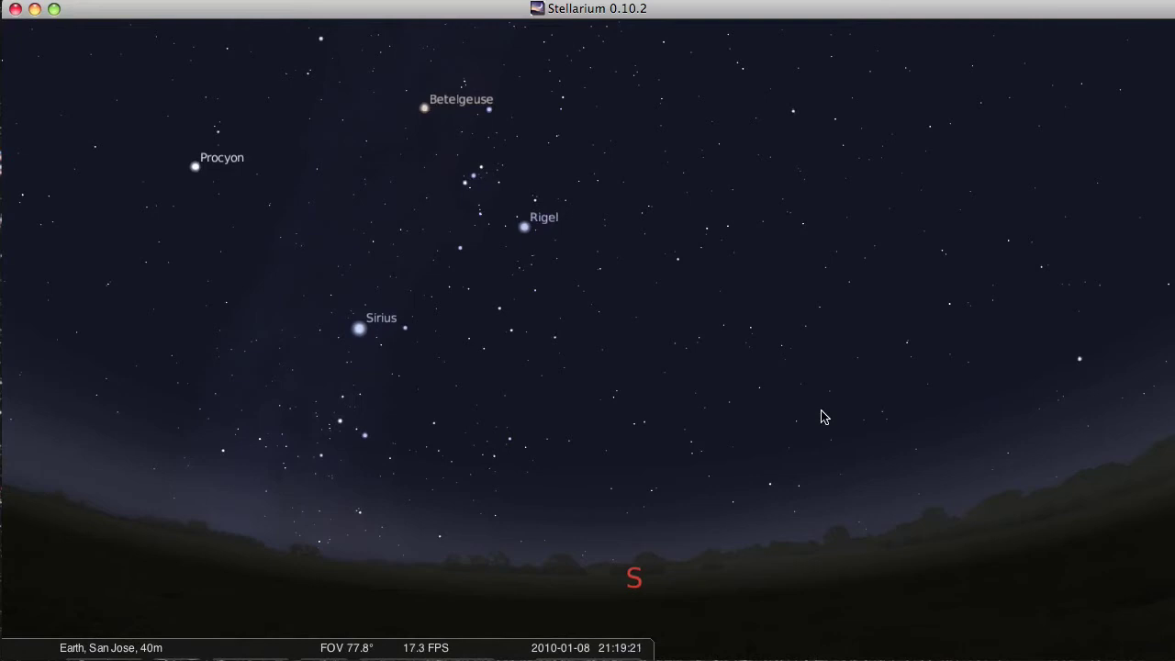
Switch to Safari to view the stellarium.org page, then return to Stellarium.
key(super+Tab)
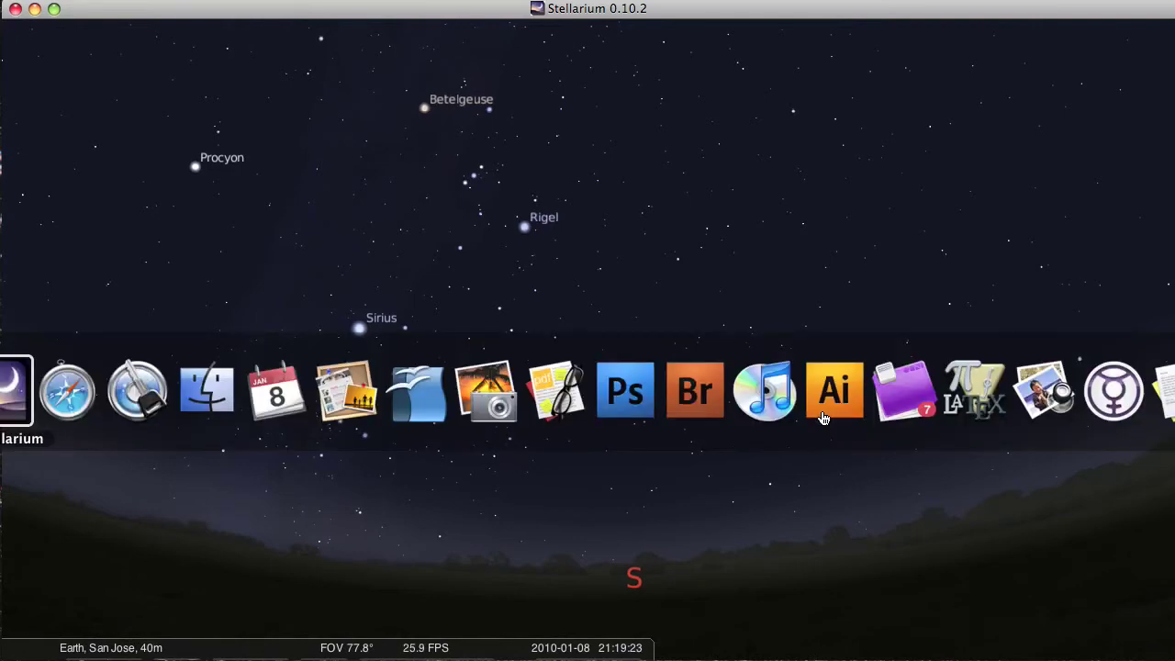
click(71, 399)
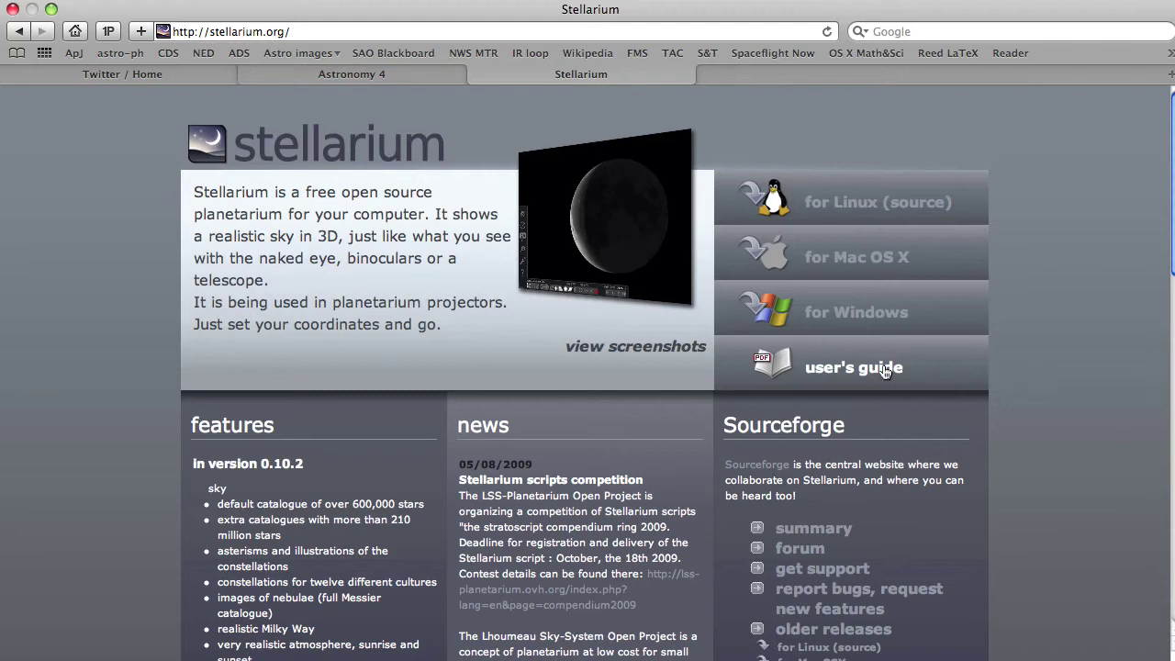
key(super+Tab)
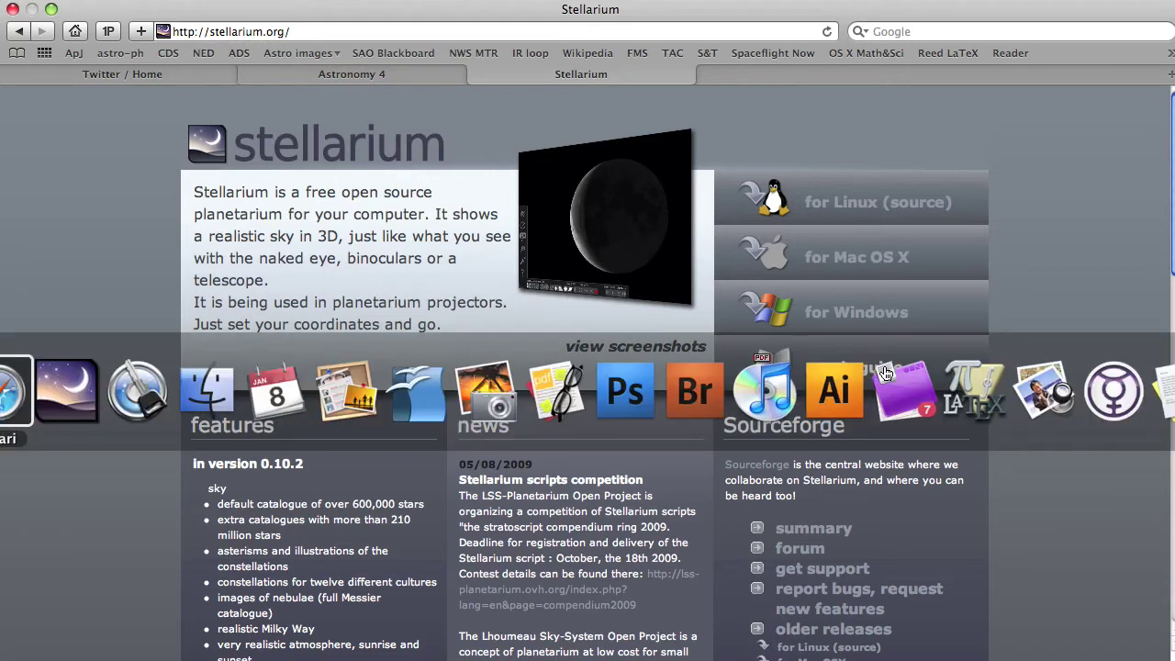
click(67, 390)
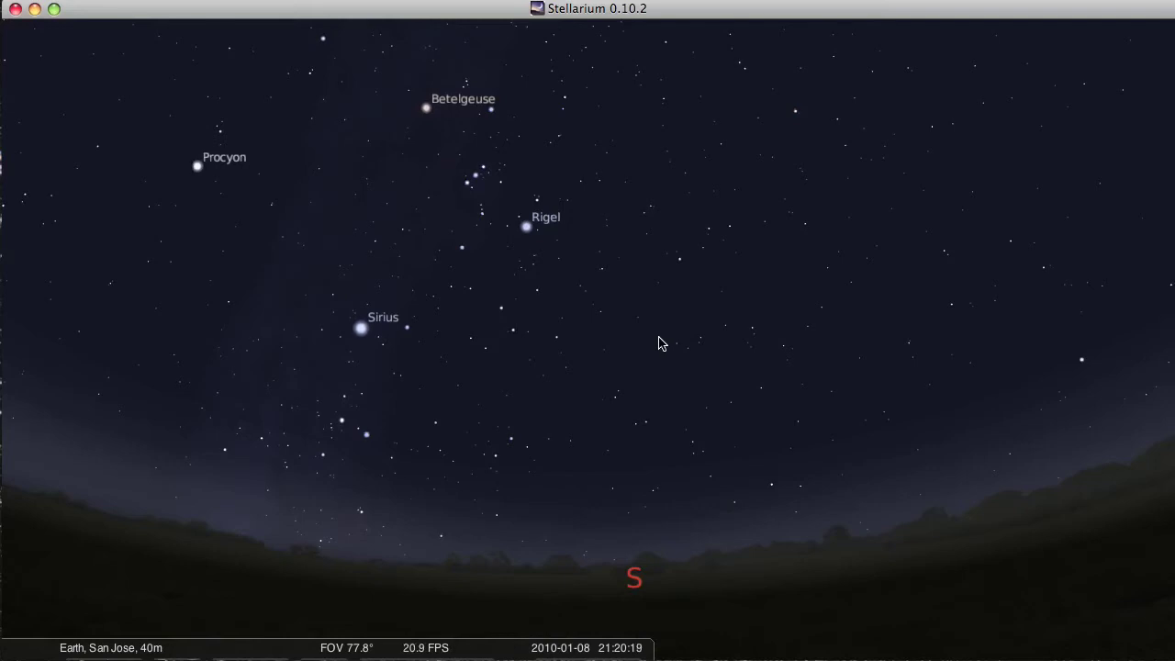
Pan the southern sky view slightly west toward Uranus.
mouse_move(627, 339)
mouse_down()
mouse_move(625, 391)
mouse_move(423, 373)
mouse_move(585, 346)
mouse_move(643, 297)
mouse_move(645, 336)
mouse_up()
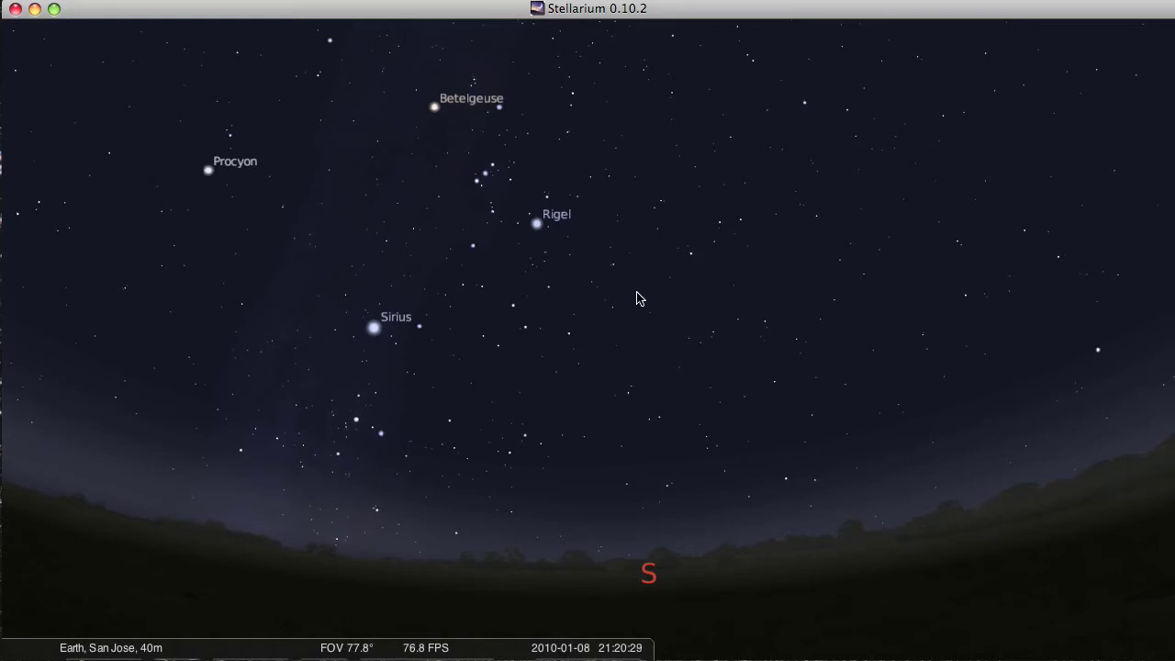
Pan west past Aldebaran, east to the horizon, tilt down and up, then back south.
mouse_move(637, 297)
mouse_down()
mouse_move(556, 322)
mouse_move(394, 341)
mouse_up()
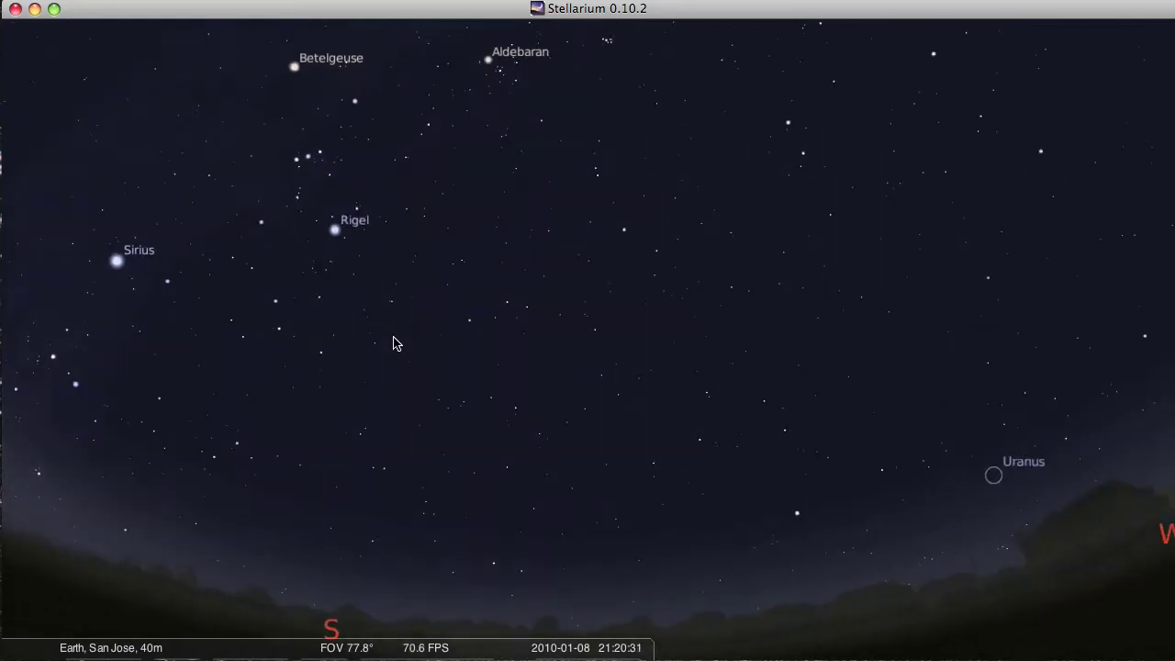
mouse_move(399, 389)
mouse_down()
mouse_move(689, 385)
mouse_move(770, 291)
mouse_move(808, 412)
mouse_move(551, 412)
mouse_move(485, 329)
mouse_up()
drag(338, 363, 752, 361)
key(Down)
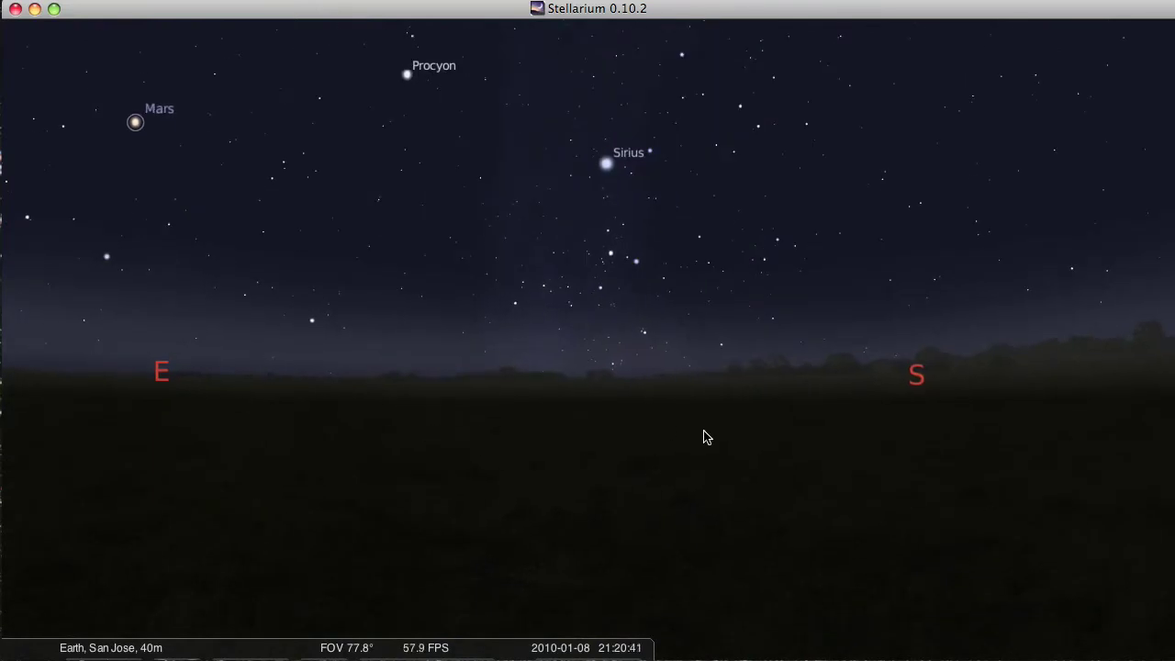
key(Up)
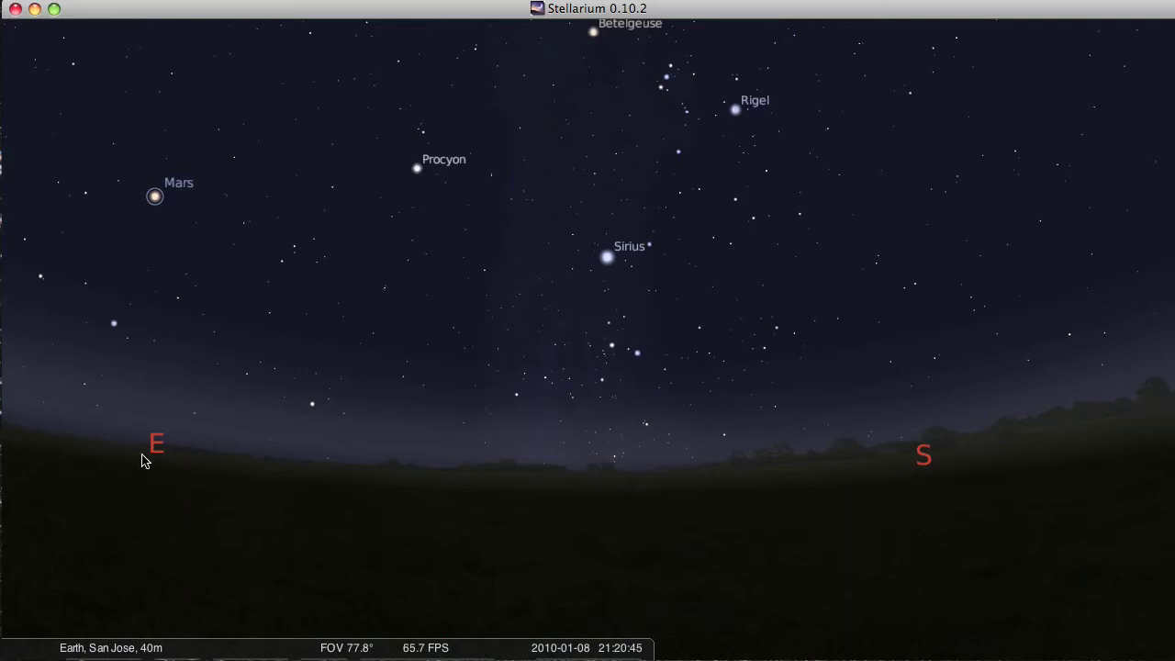
mouse_move(729, 407)
mouse_down()
mouse_move(413, 360)
mouse_move(441, 354)
mouse_up()
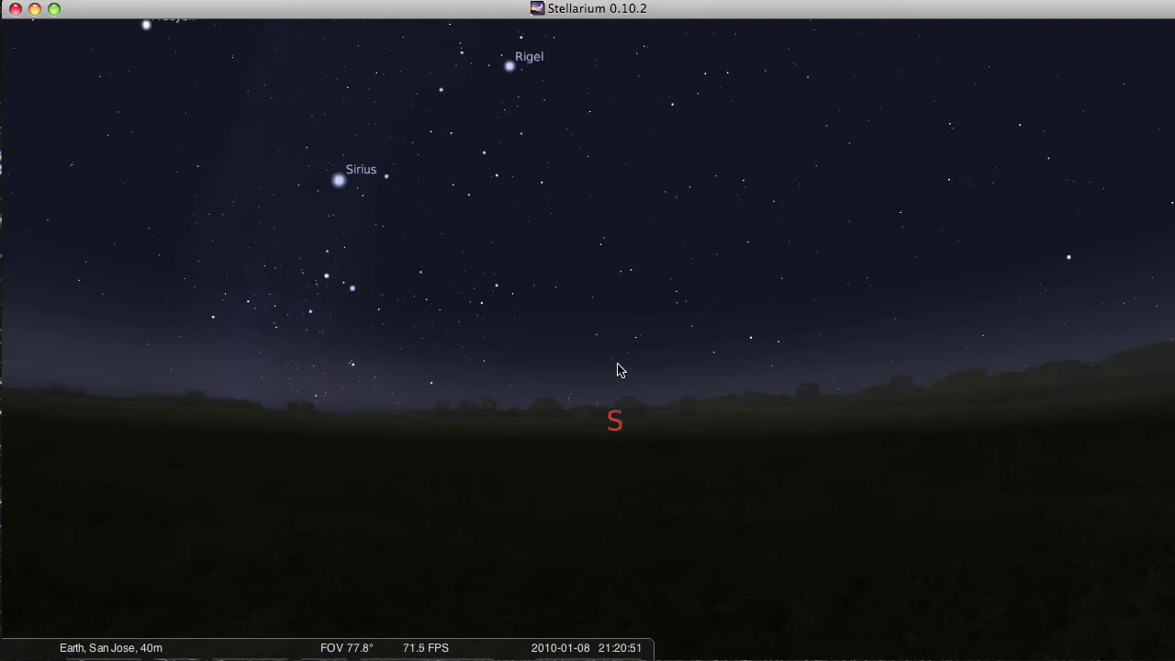
drag(590, 336, 588, 401)
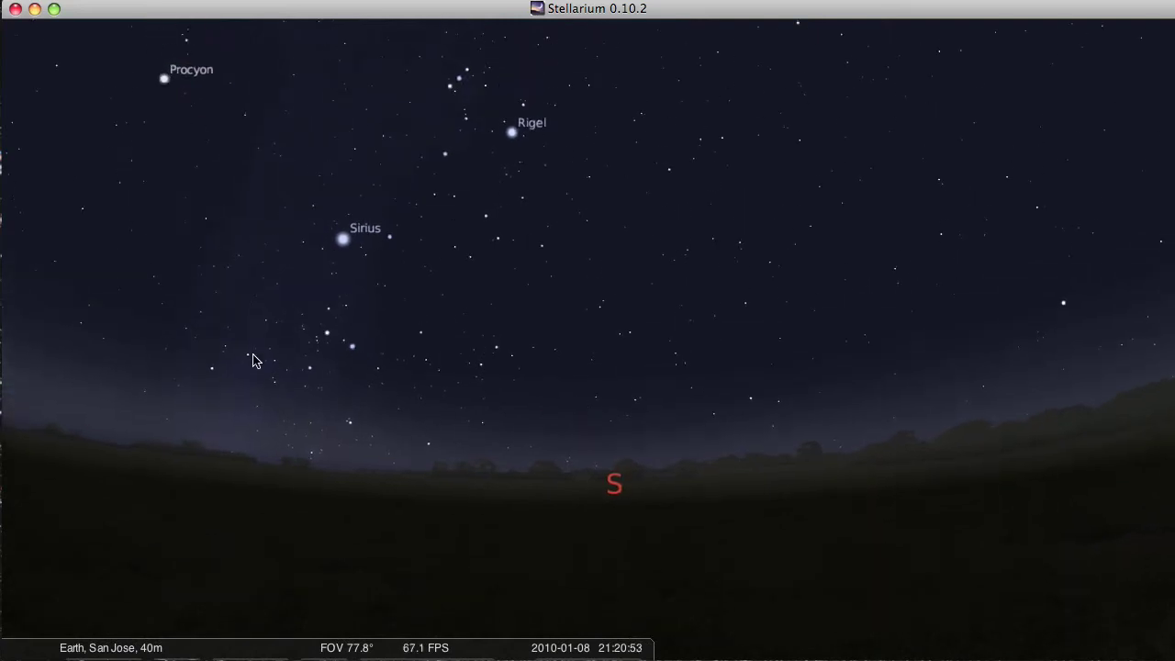
Swing the view east past Mars and round to the northern horizon.
drag(252, 359, 725, 370)
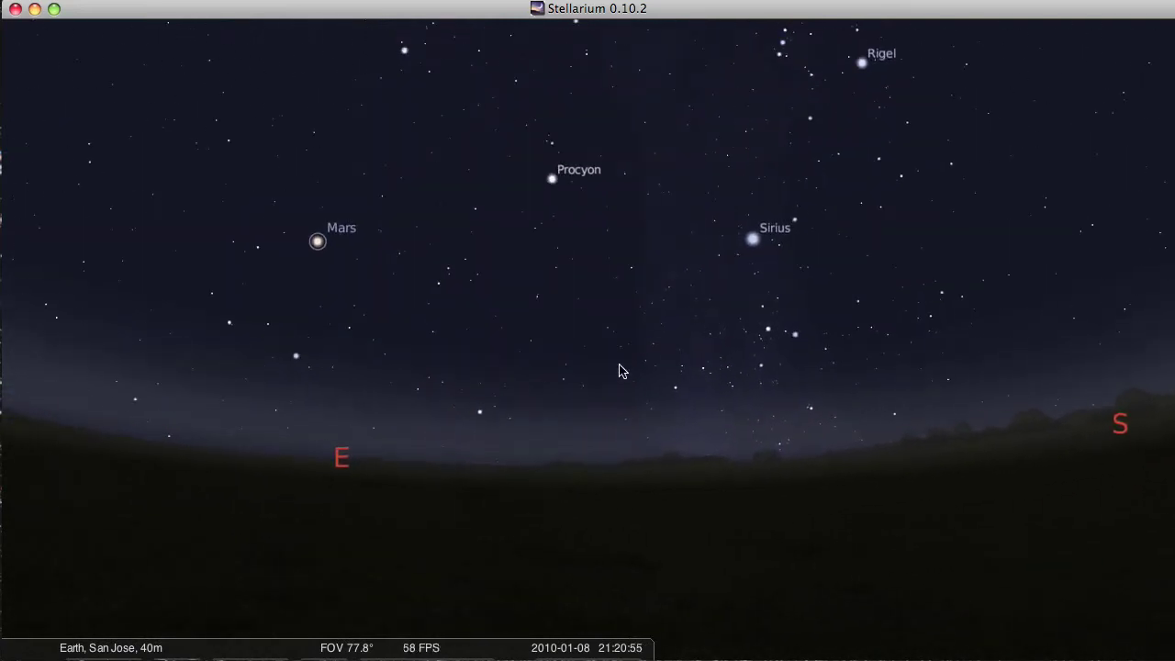
drag(197, 336, 634, 349)
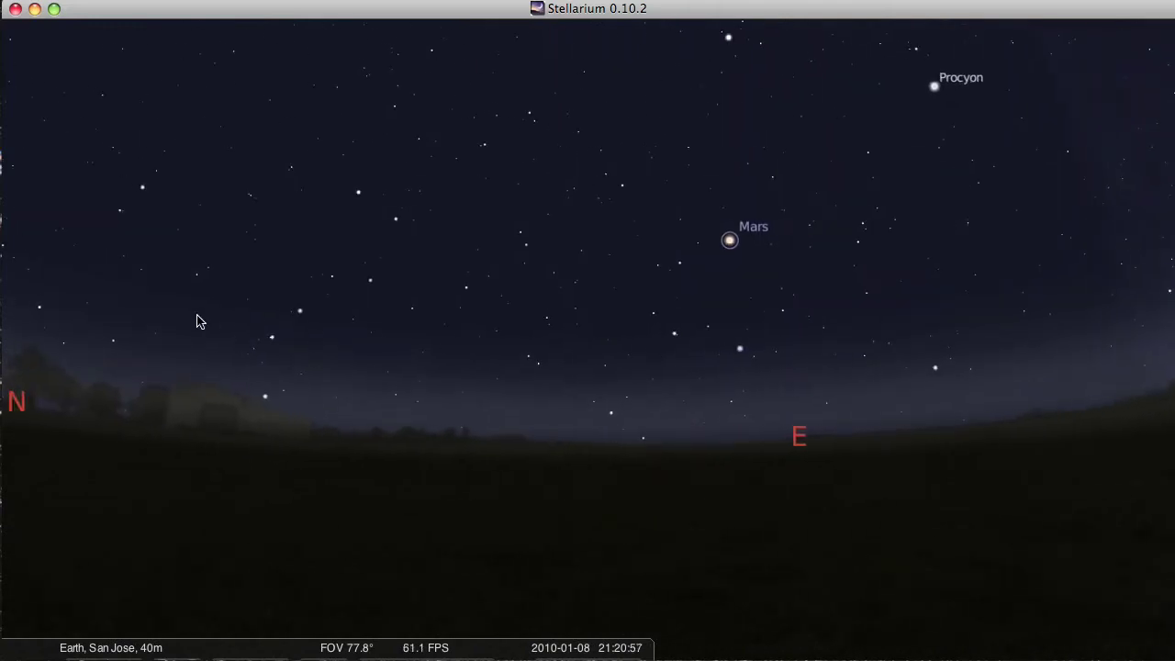
drag(200, 320, 737, 333)
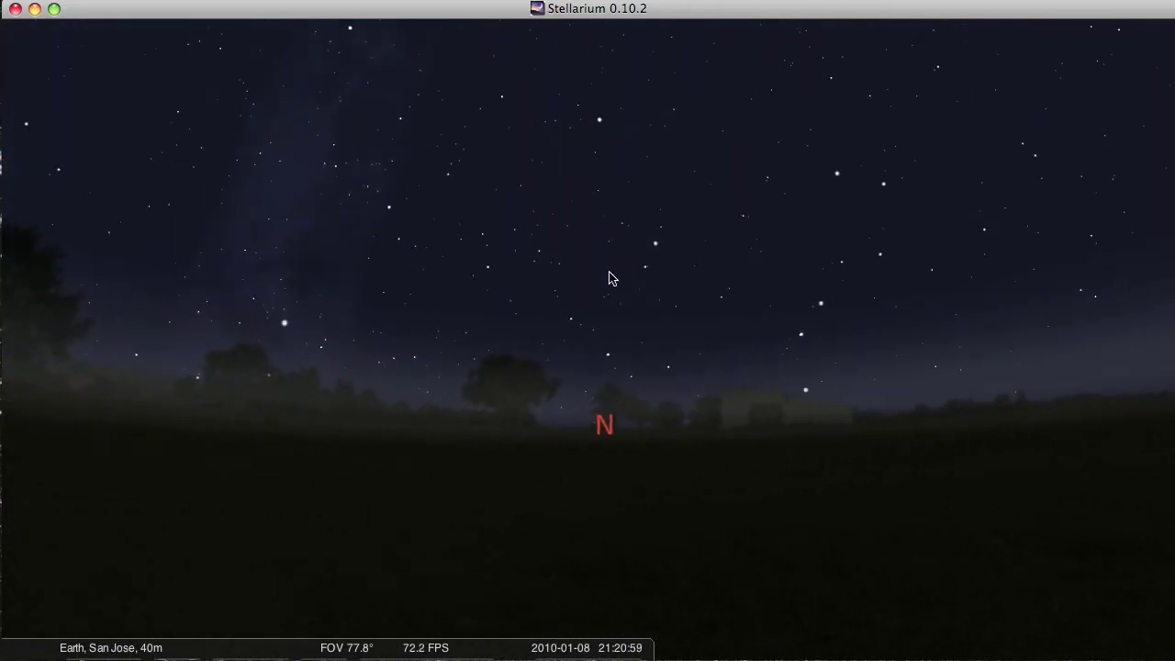
drag(668, 308, 658, 386)
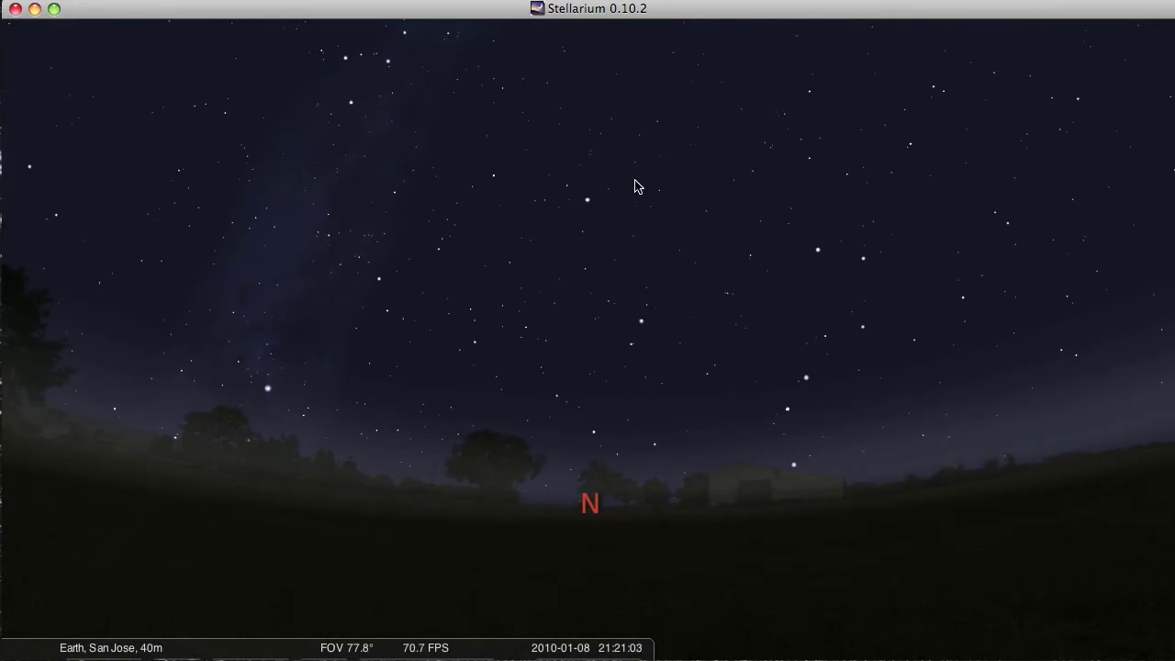
Look up toward Capella, swing east past Procyon to Sirius in the south, and zoom in.
drag(638, 184, 633, 545)
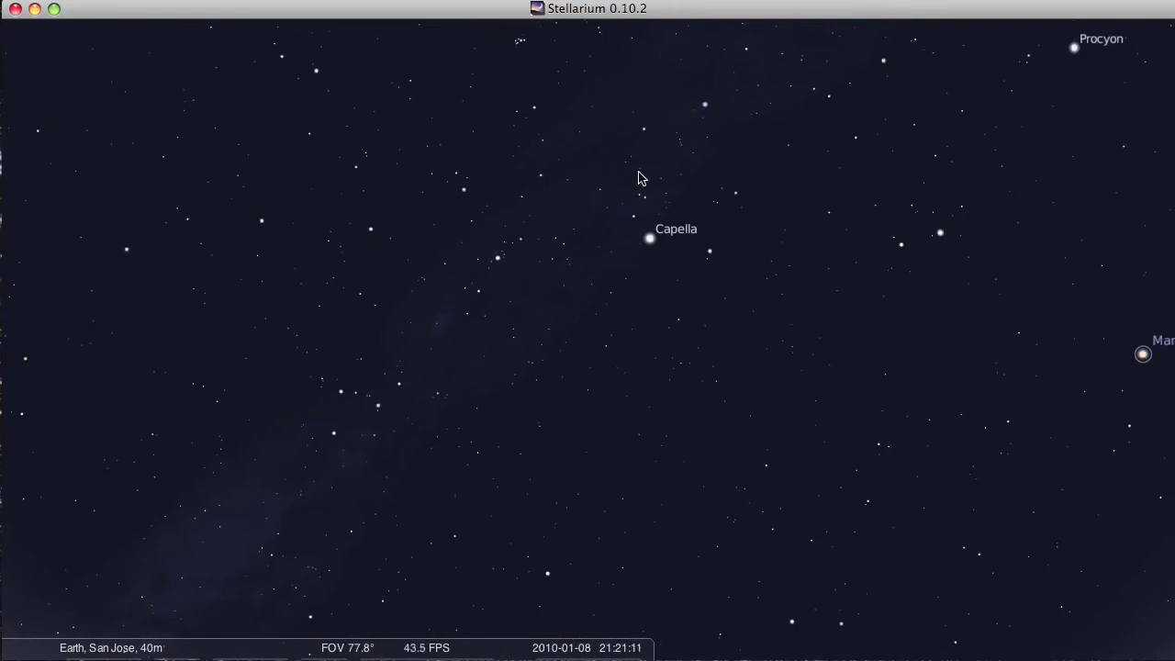
drag(680, 527, 383, 205)
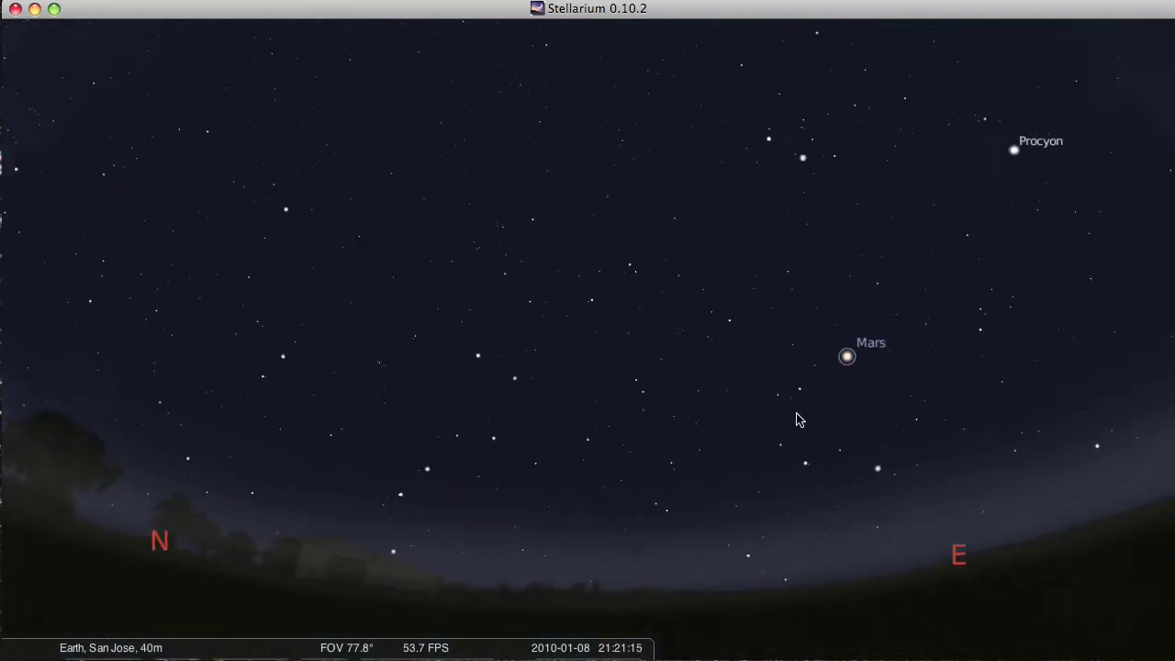
drag(798, 414, 328, 299)
drag(845, 360, 402, 432)
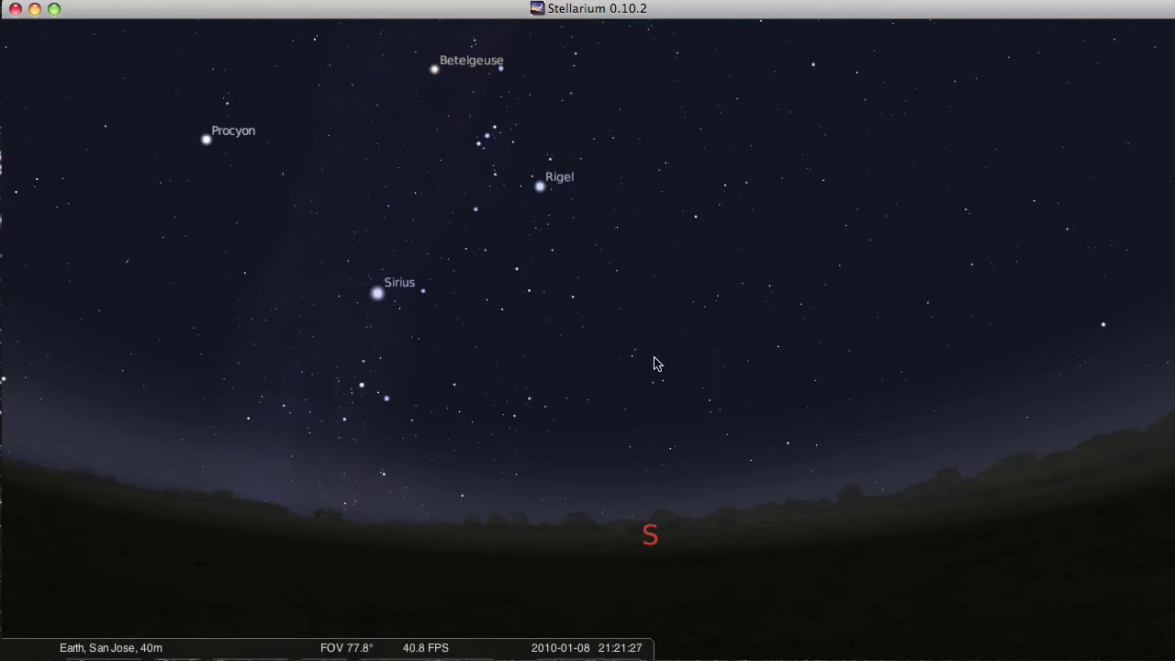
scroll(657, 364, up, 5)
Zoom in and out repeatedly over the southern sky with the scroll wheel.
scroll(657, 364, up, 3)
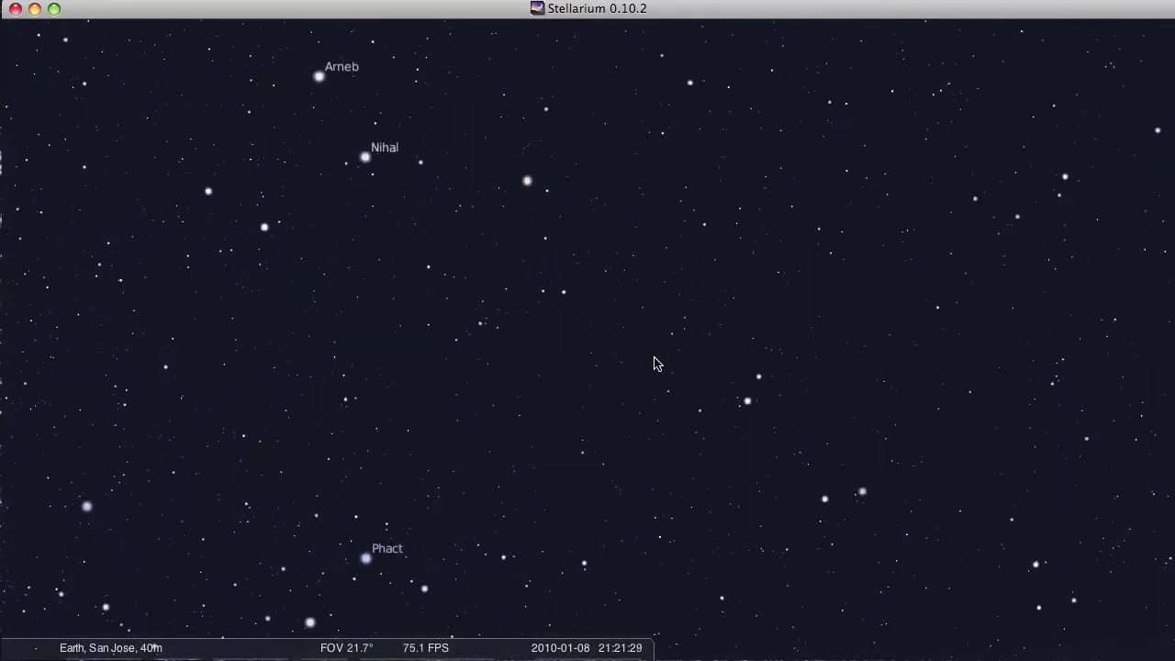
scroll(658, 364, down, 1)
scroll(658, 364, down, 4)
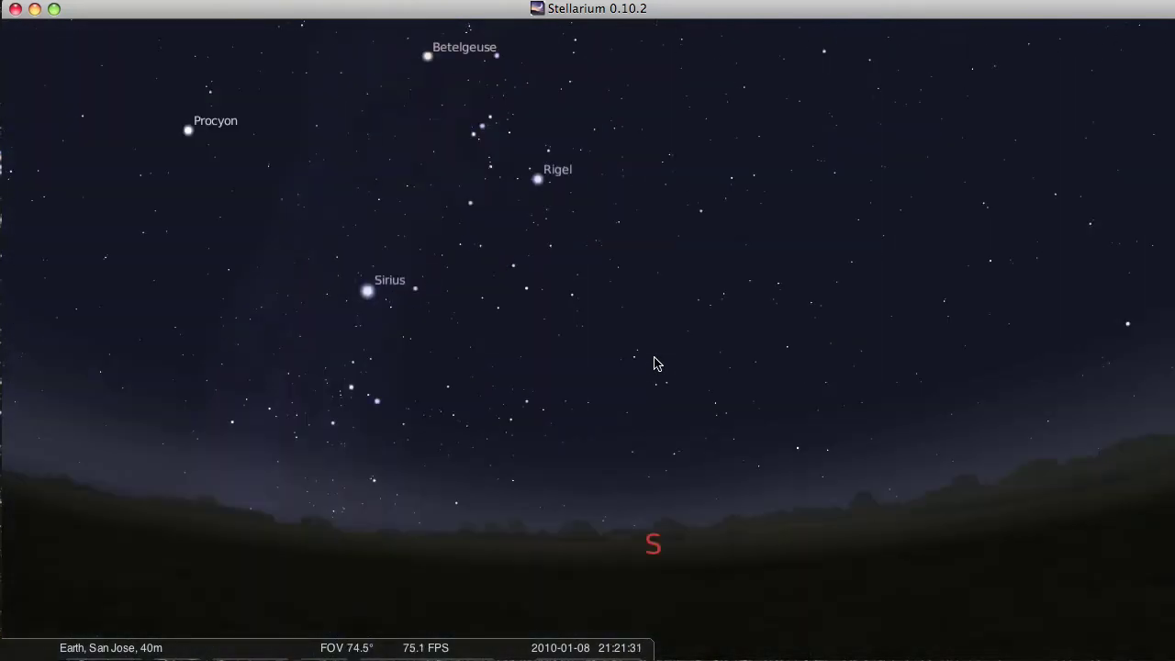
scroll(658, 363, up, 6)
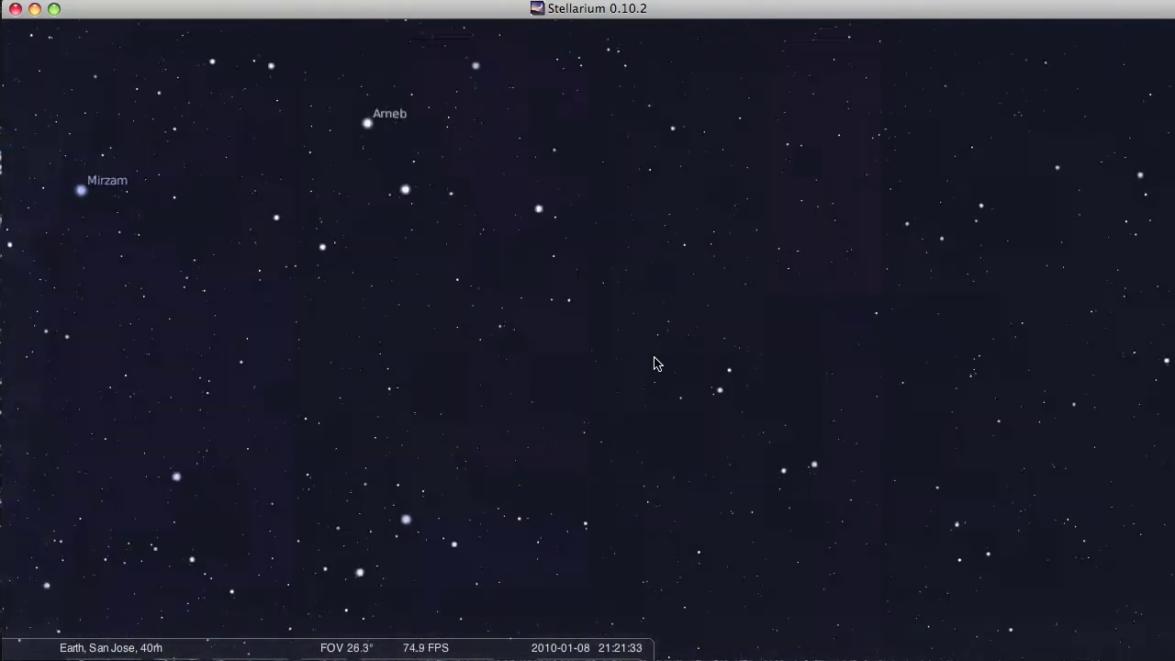
scroll(657, 363, up, 2)
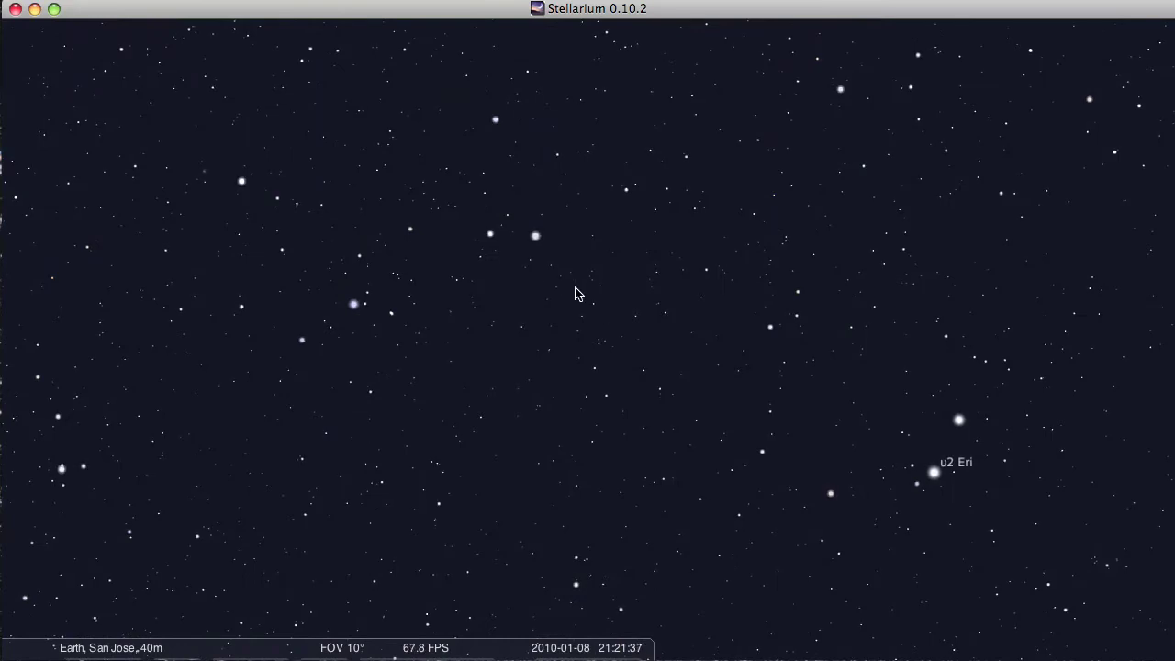
scroll(576, 293, down, 5)
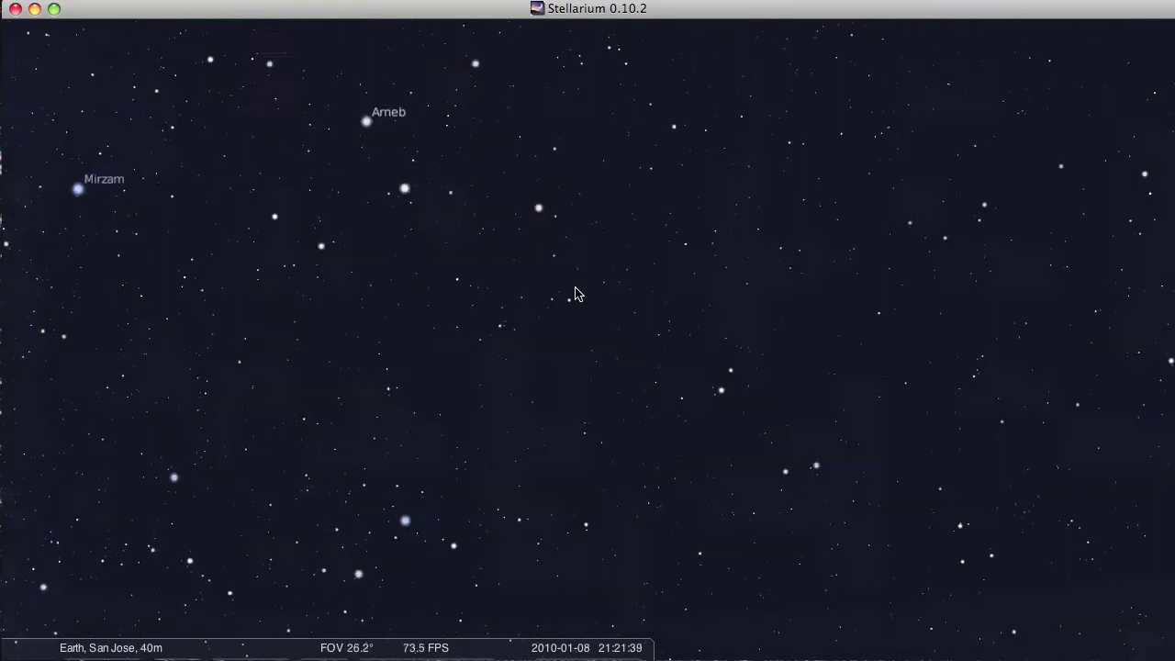
scroll(577, 293, down, 3)
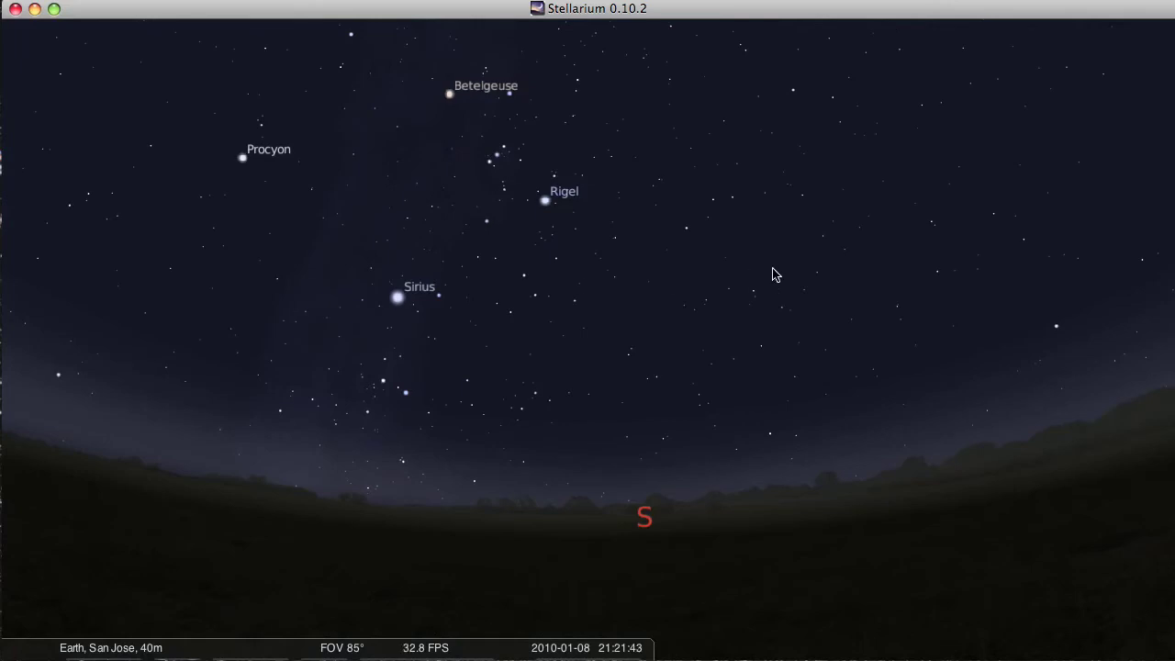
Nudge the view west and back, adjust zoom, and recentre on Orion and Sirius at 79.1°.
key(Right)
key(Left)
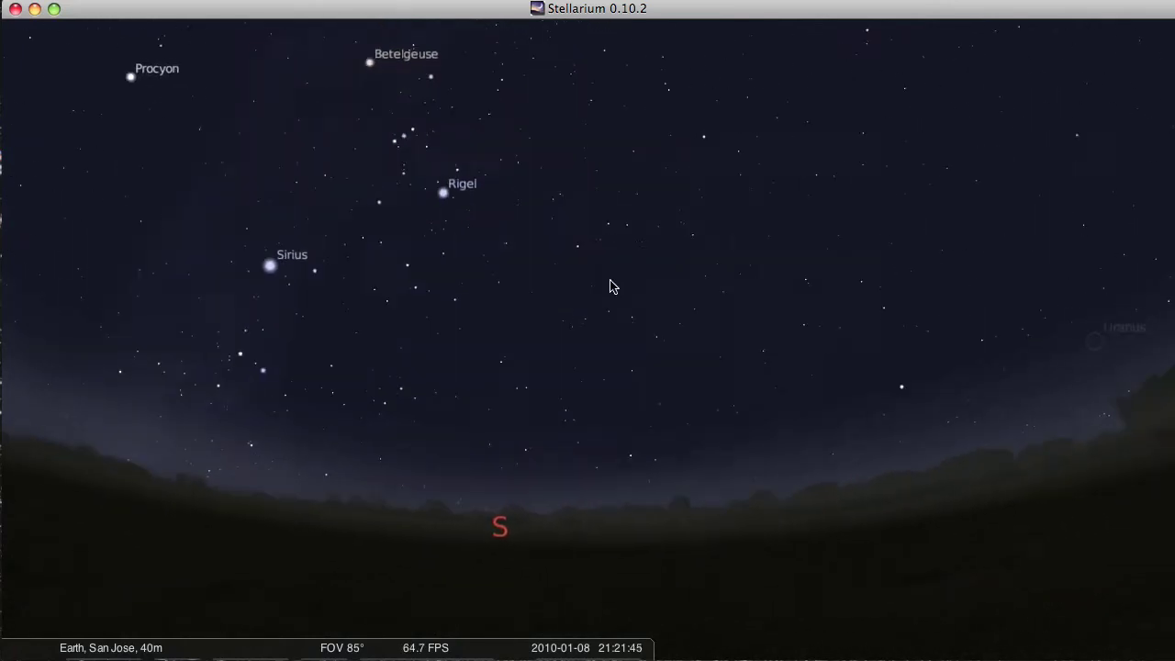
key(Page_Up)
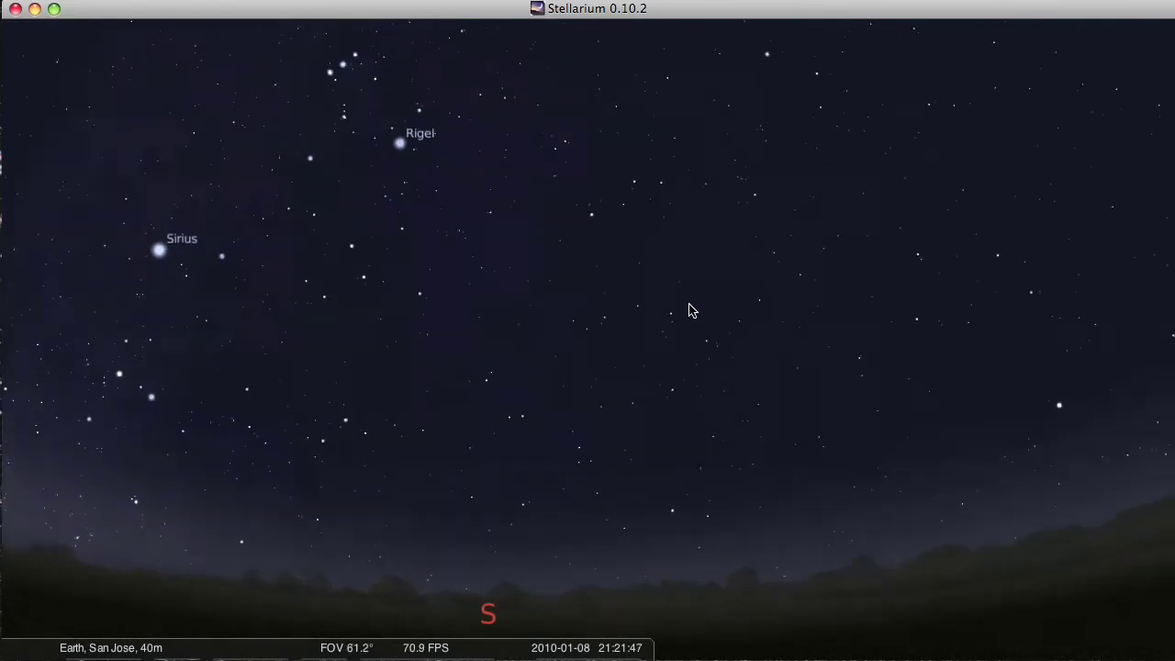
key(Page_Down)
key(Page_Down)
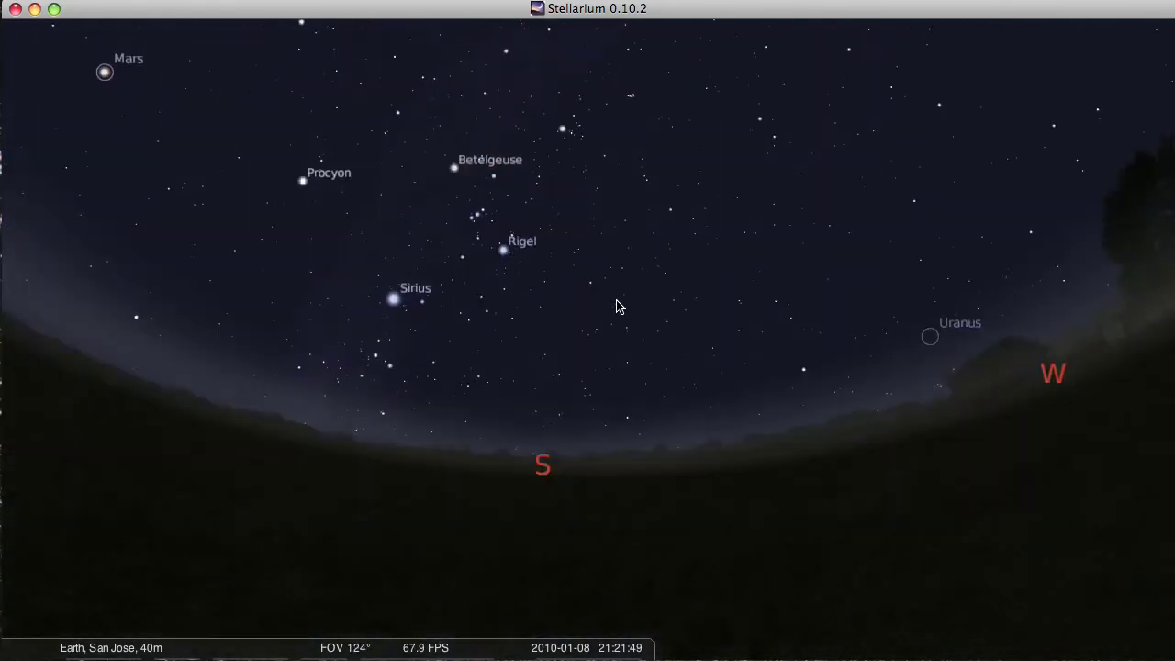
key(Page_Up)
key(Page_Up)
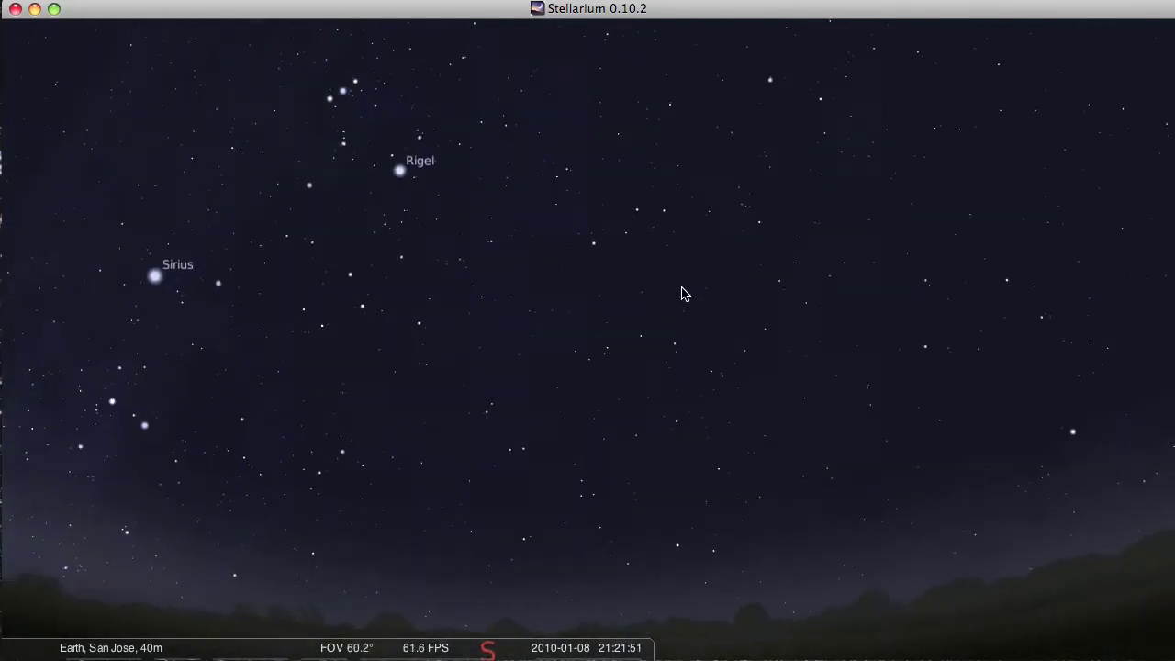
key(Page_Down)
key(Page_Up)
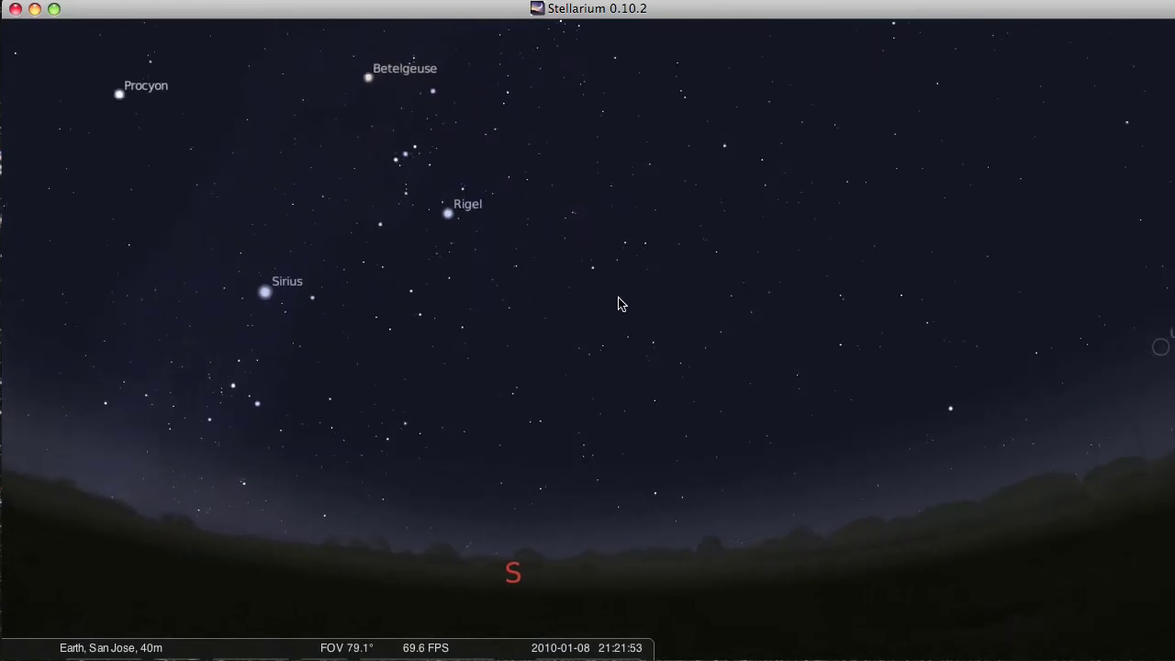
drag(611, 302, 656, 297)
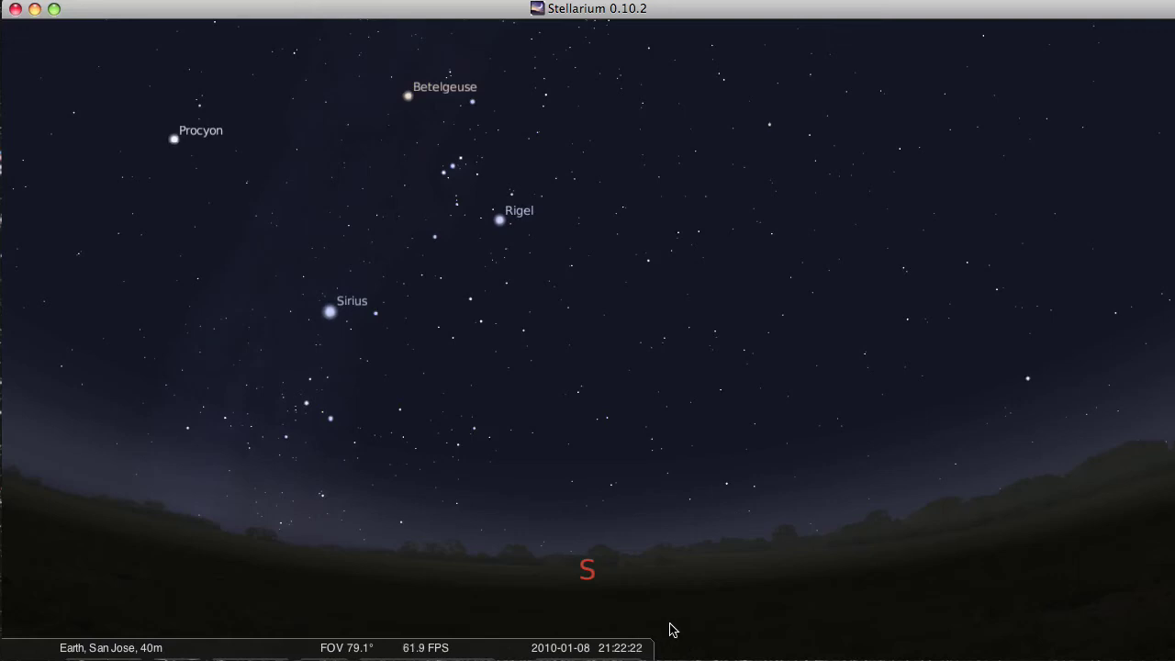
Reveal Stellarium's bottom toolbar with its view and time controls.
mouse_move(566, 601)
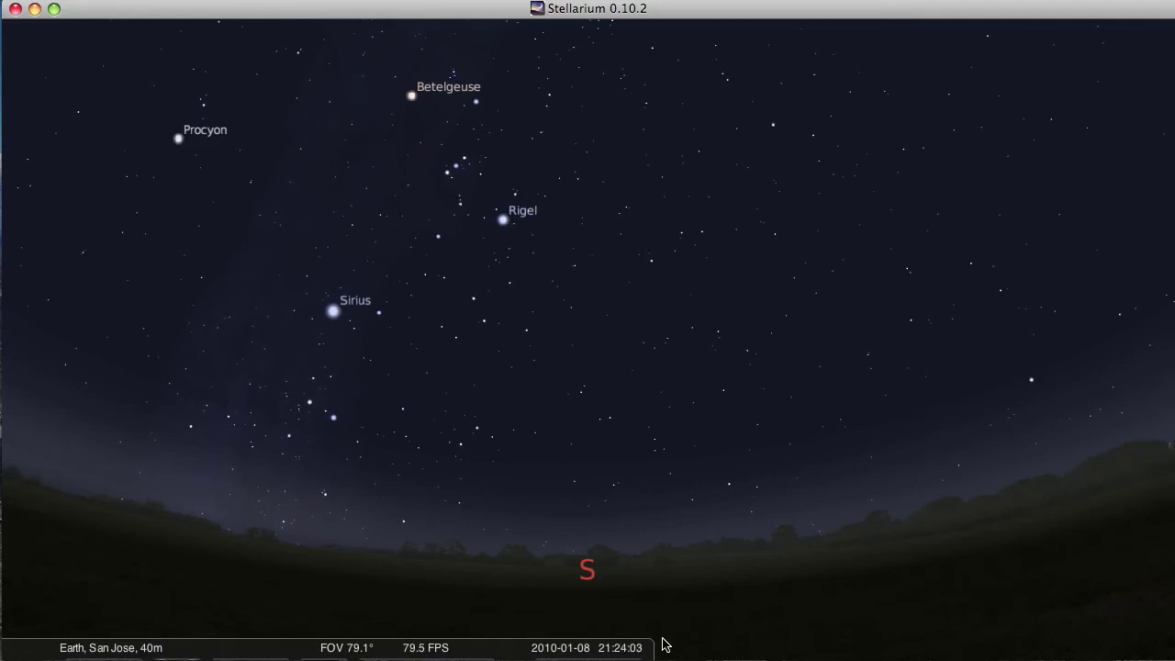
Increase the time speed with L so the clock runs ahead toward 23:36.
key(l)
key(l)
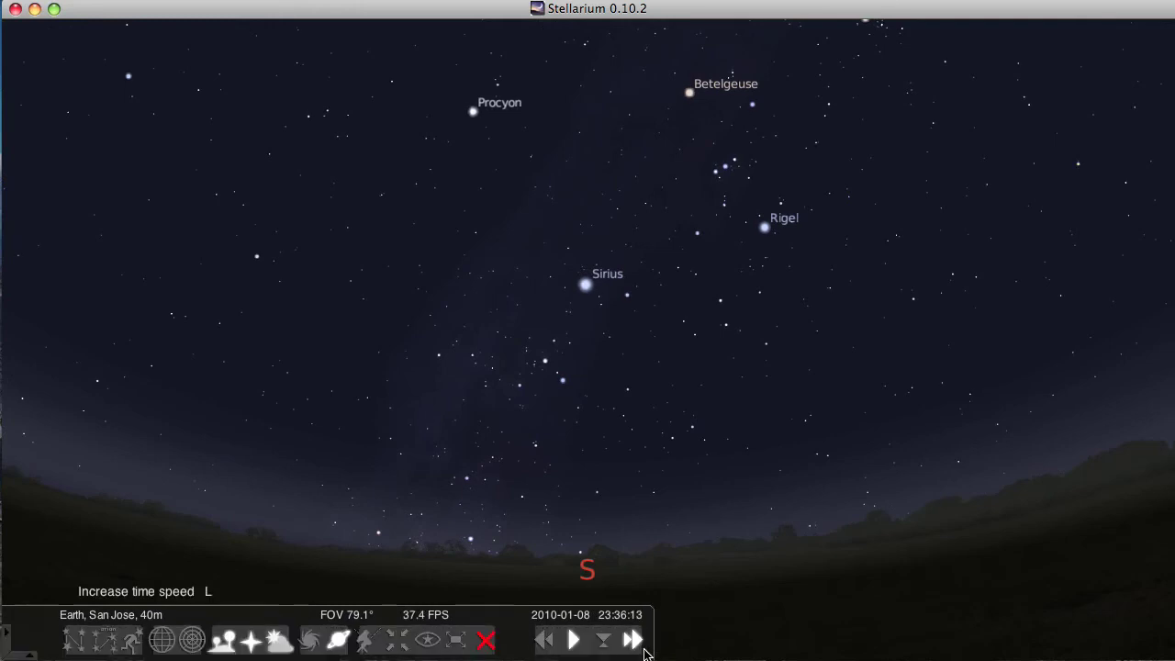
Return time to normal speed and set the clock to the current time.
click(634, 640)
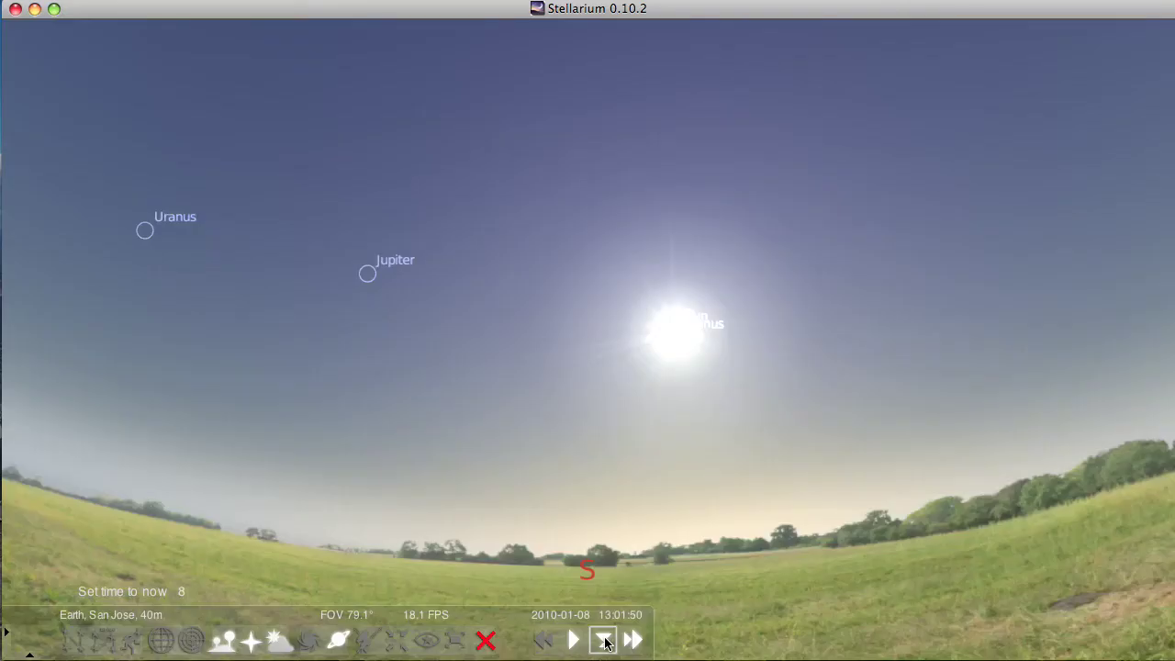
click(604, 642)
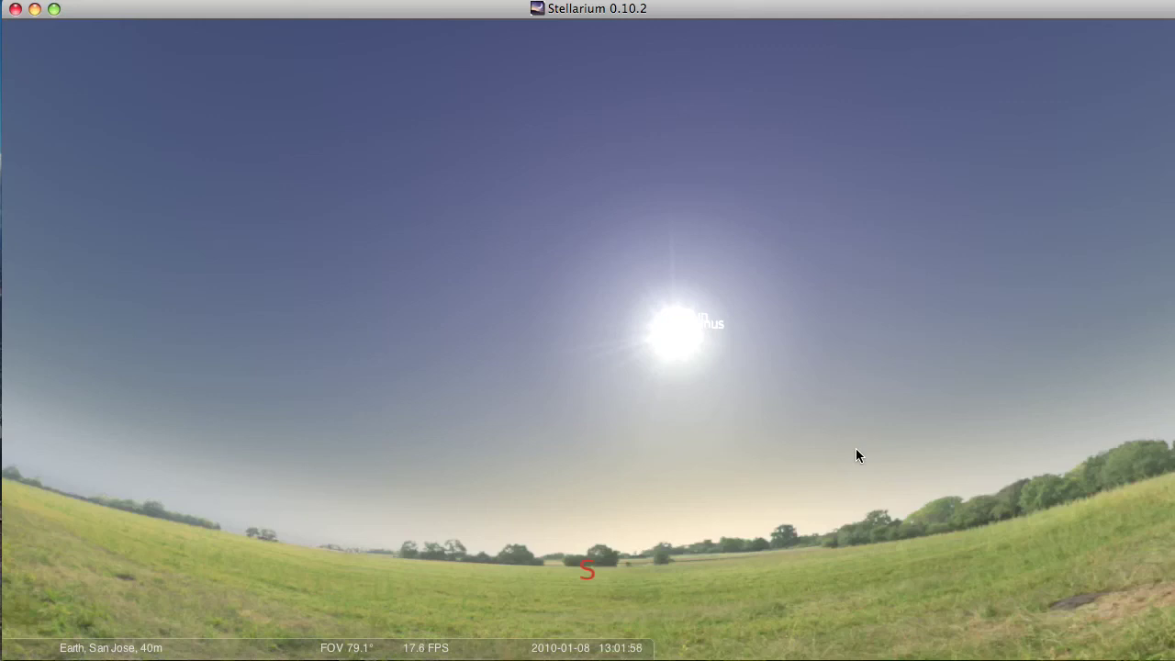
mouse_move(677, 606)
Run time fast to late afternoon at 16:07 and bring up the Date and Time dialog.
key(l)
key(l)
key(l)
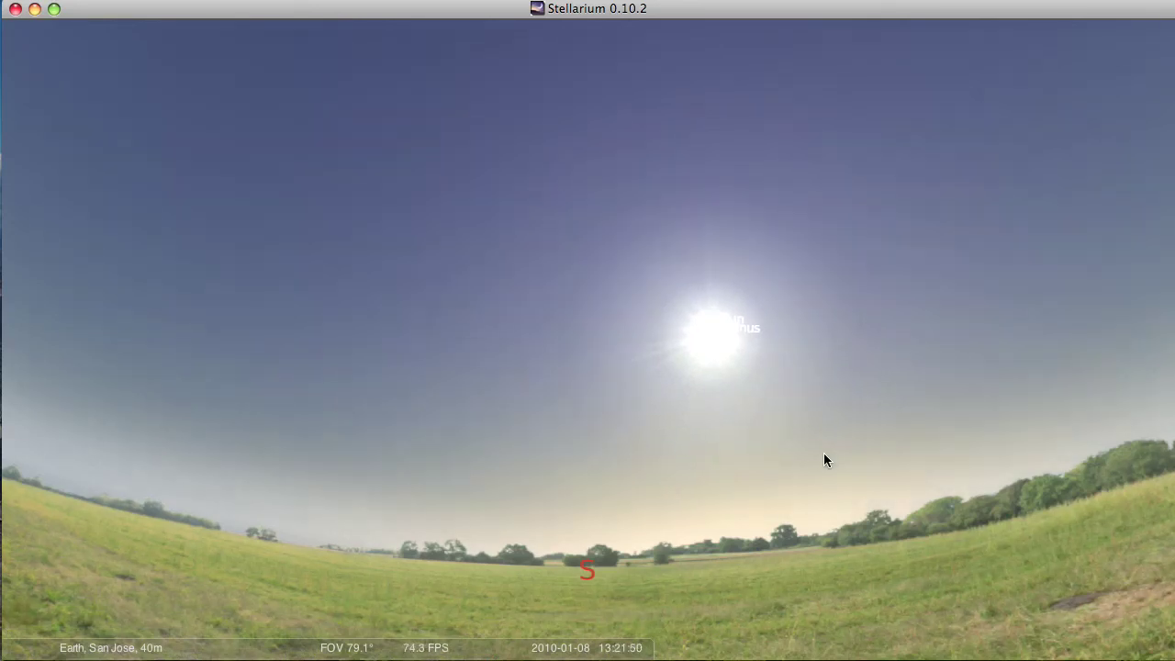
key(k)
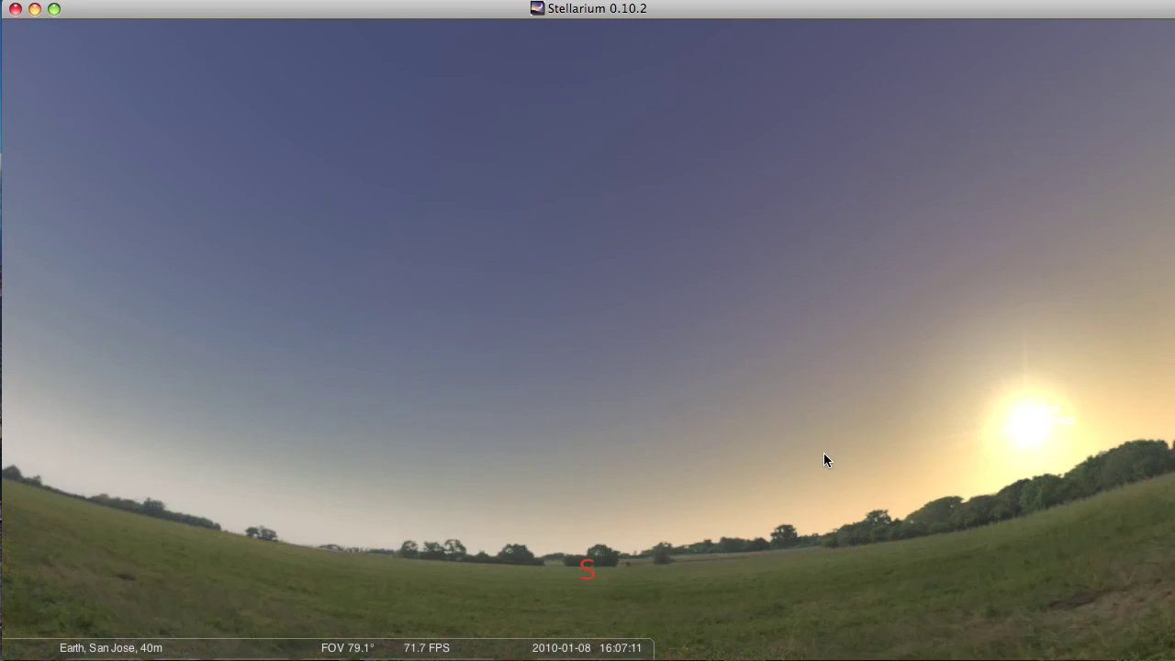
mouse_move(15, 446)
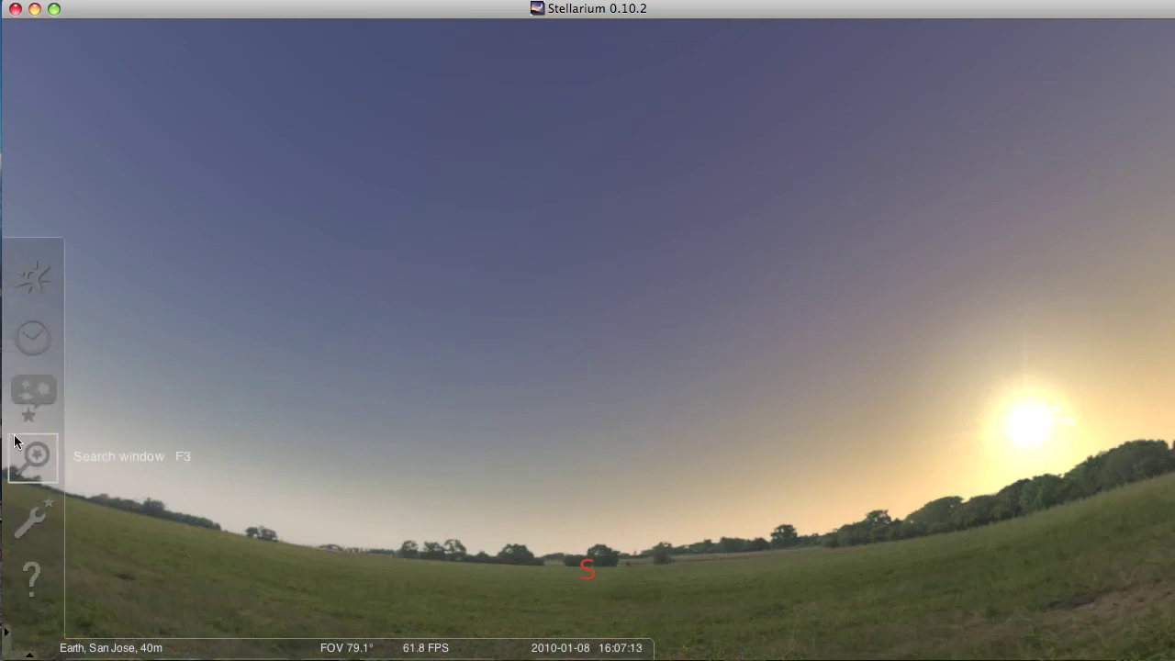
click(23, 343)
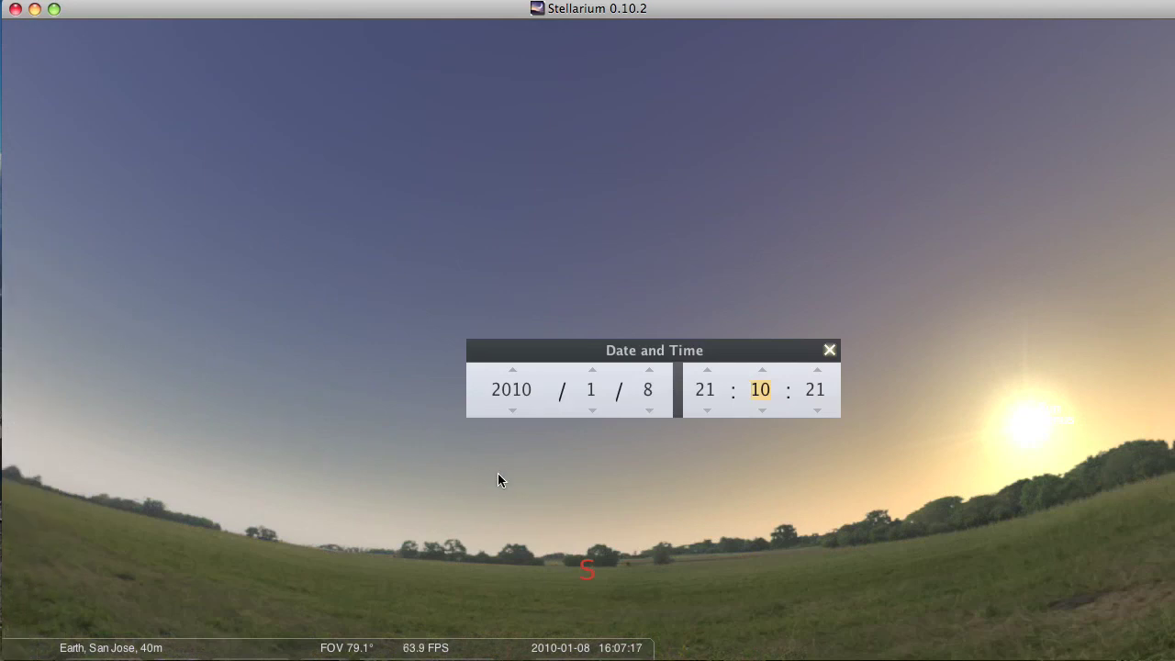
click(765, 375)
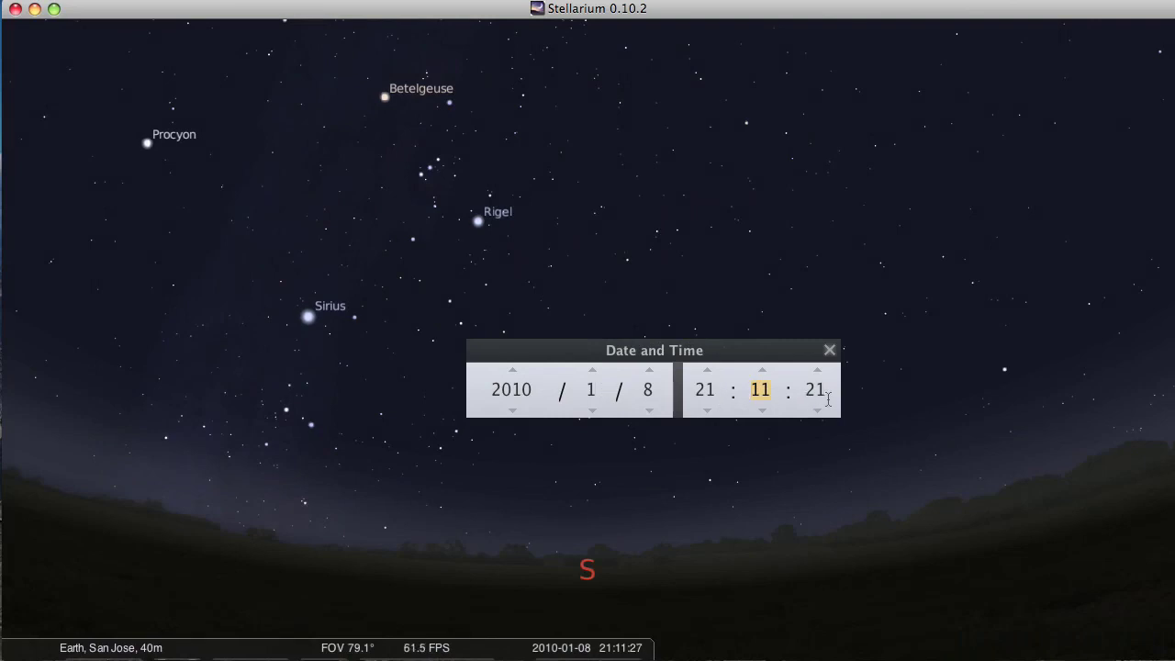
click(708, 410)
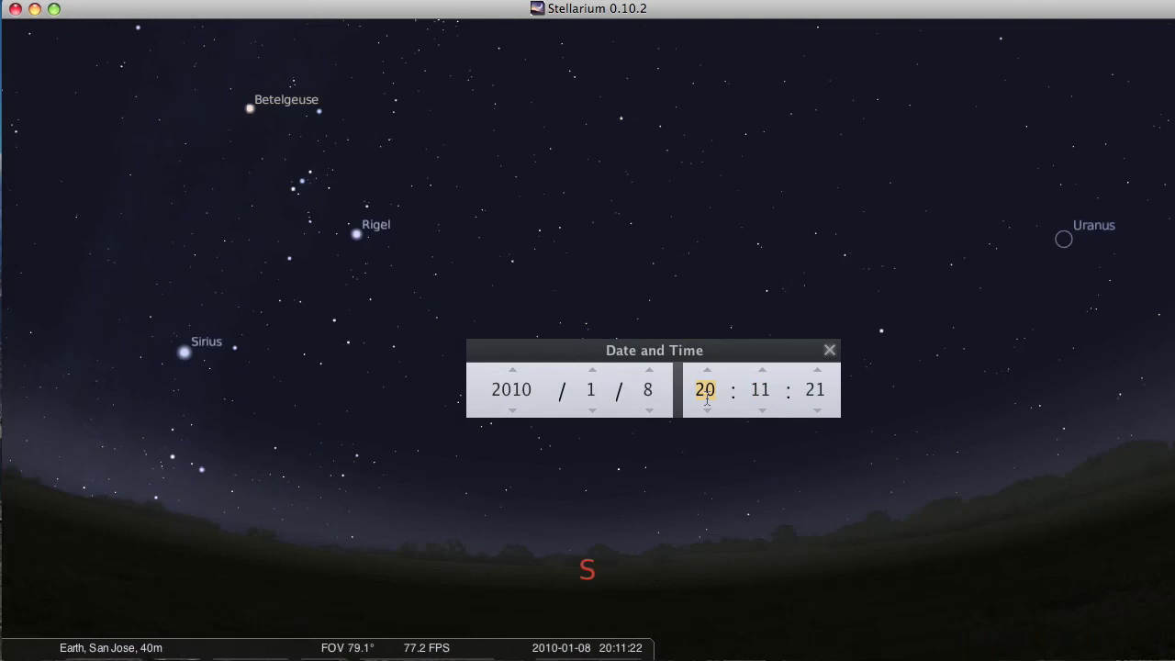
click(707, 371)
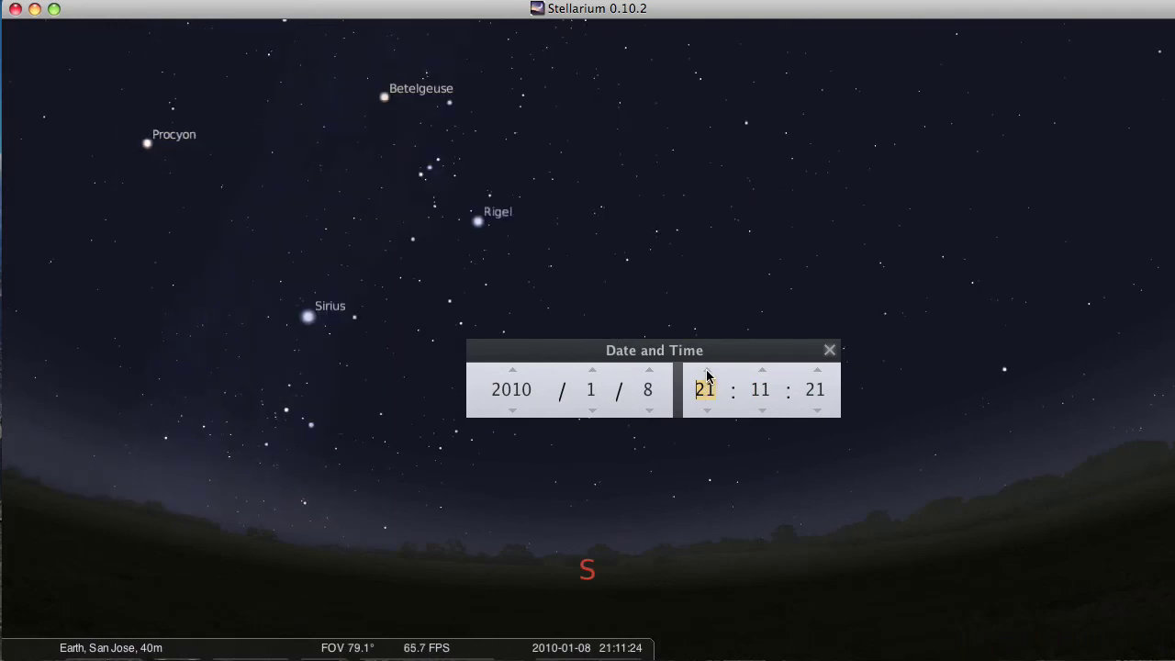
click(707, 371)
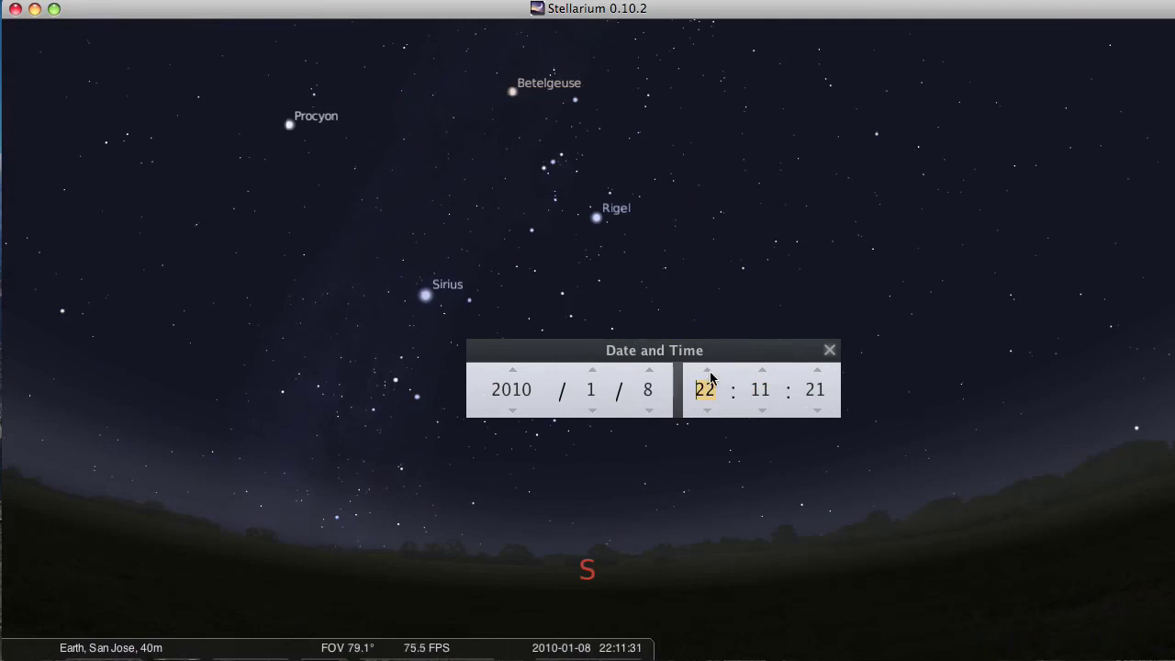
click(707, 370)
click(707, 370)
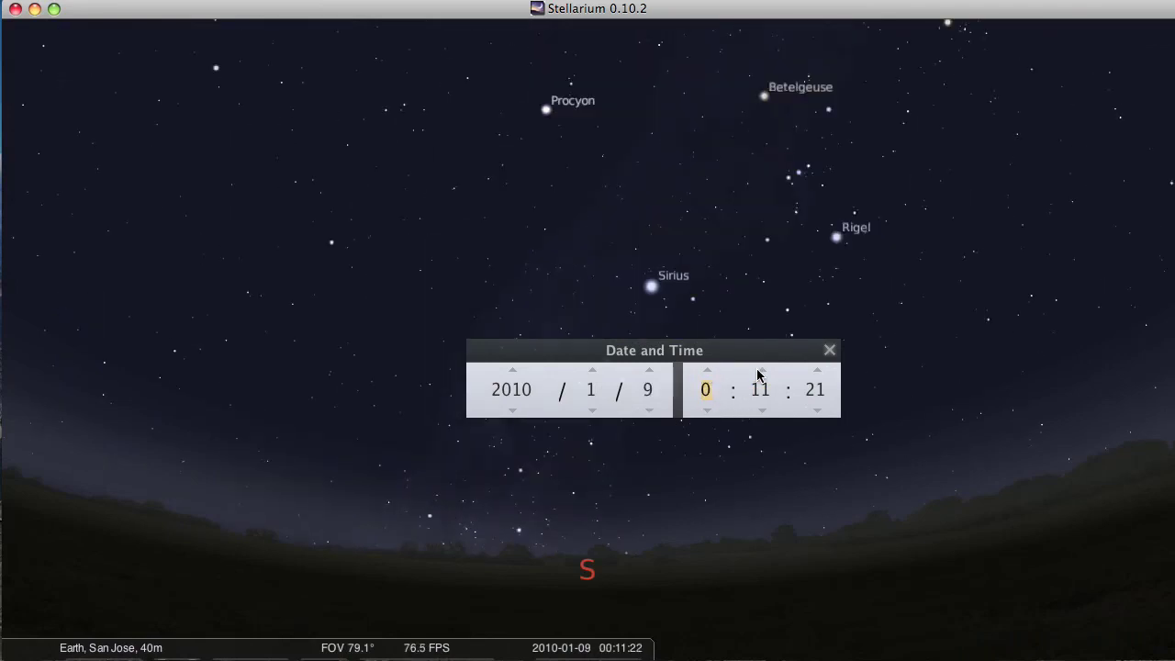
click(829, 350)
Pan to centre Sirius and Rigel, zoom out, and speed up time.
drag(790, 385, 674, 406)
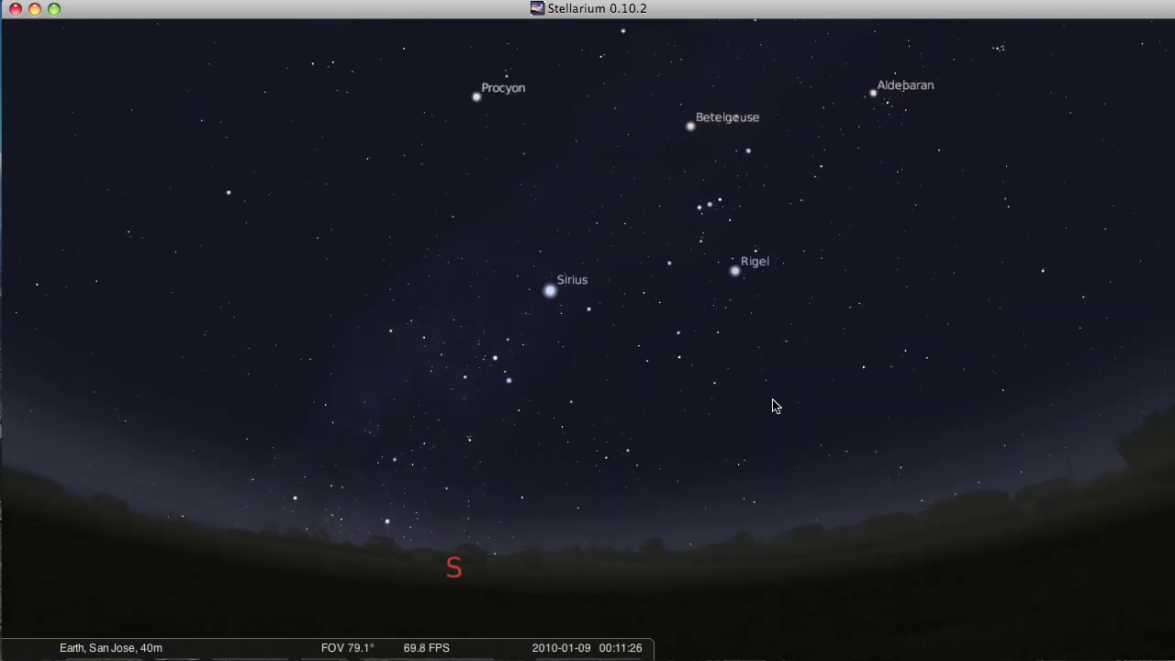
drag(744, 414, 724, 398)
scroll(735, 400, down, 3)
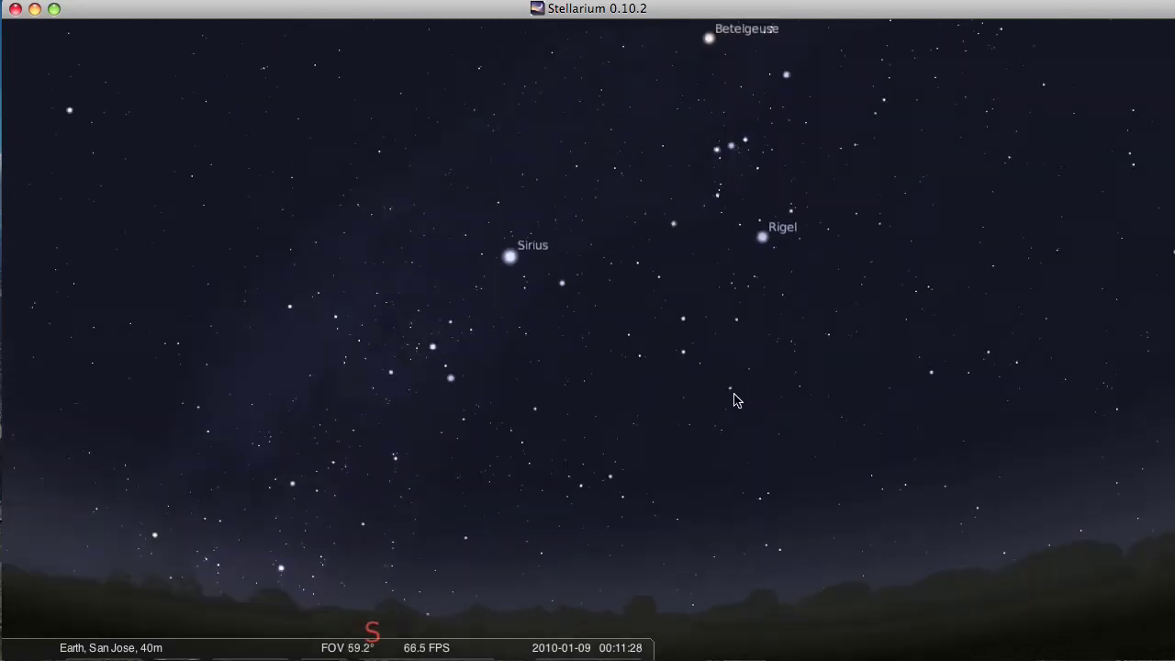
key(l)
key(l)
key(l)
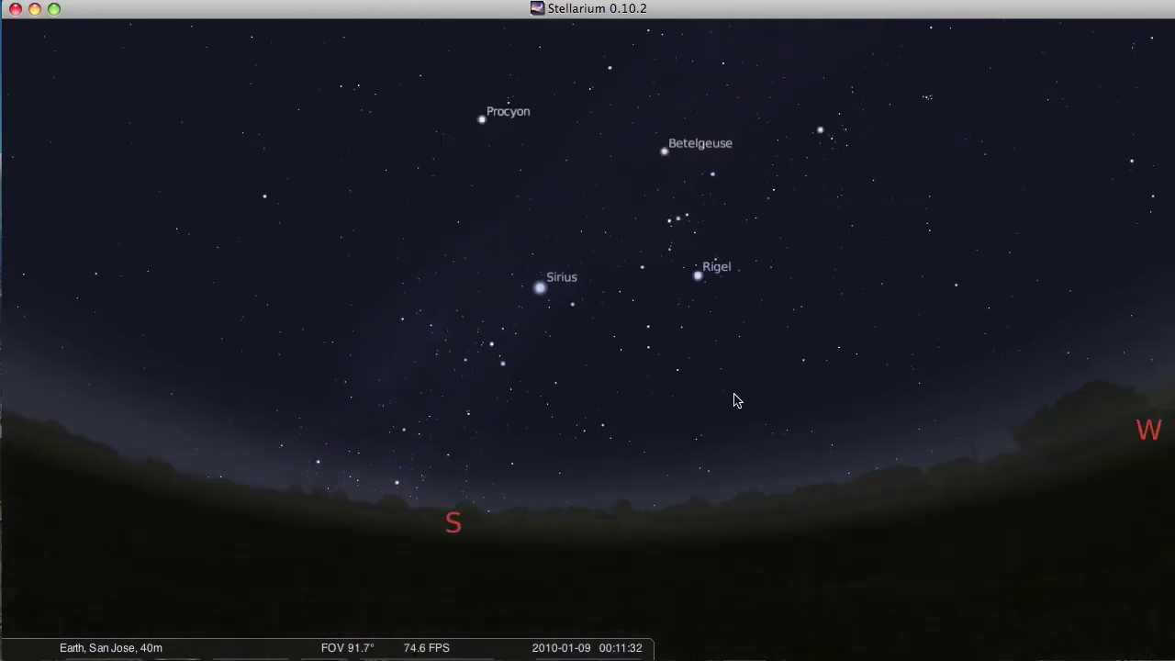